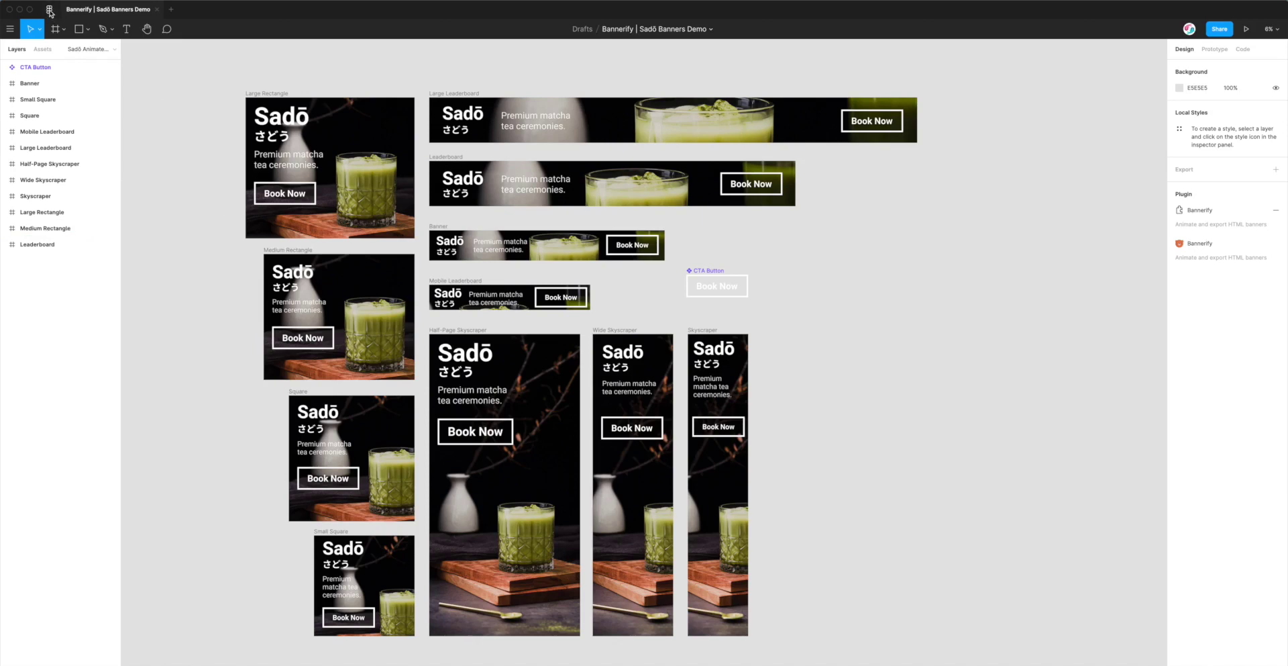
Find Bannerify HTML Exporter in the Figma Community plugins, open its page and examine its features, usage steps and additional notes.
{"action": "left_click", "coordinate": [49, 11]}
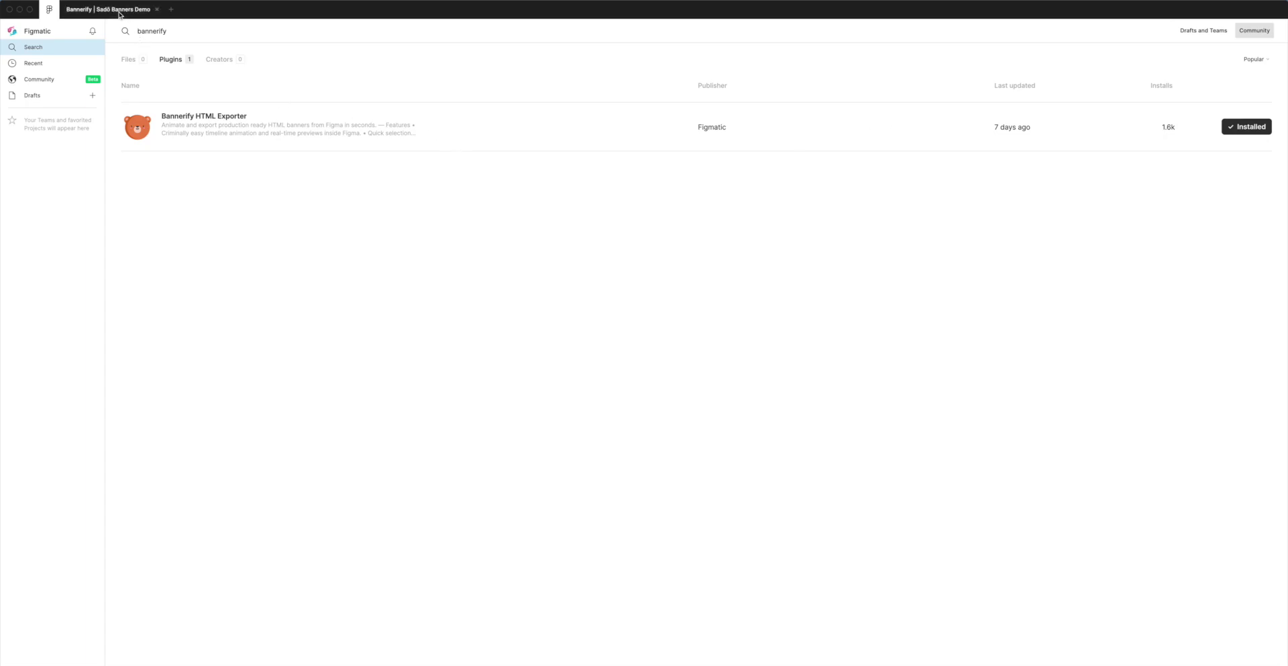
{"action": "left_click", "coordinate": [207, 115]}
{"action": "scroll", "coordinate": [511, 296], "scroll_direction": "down", "scroll_amount": 8}
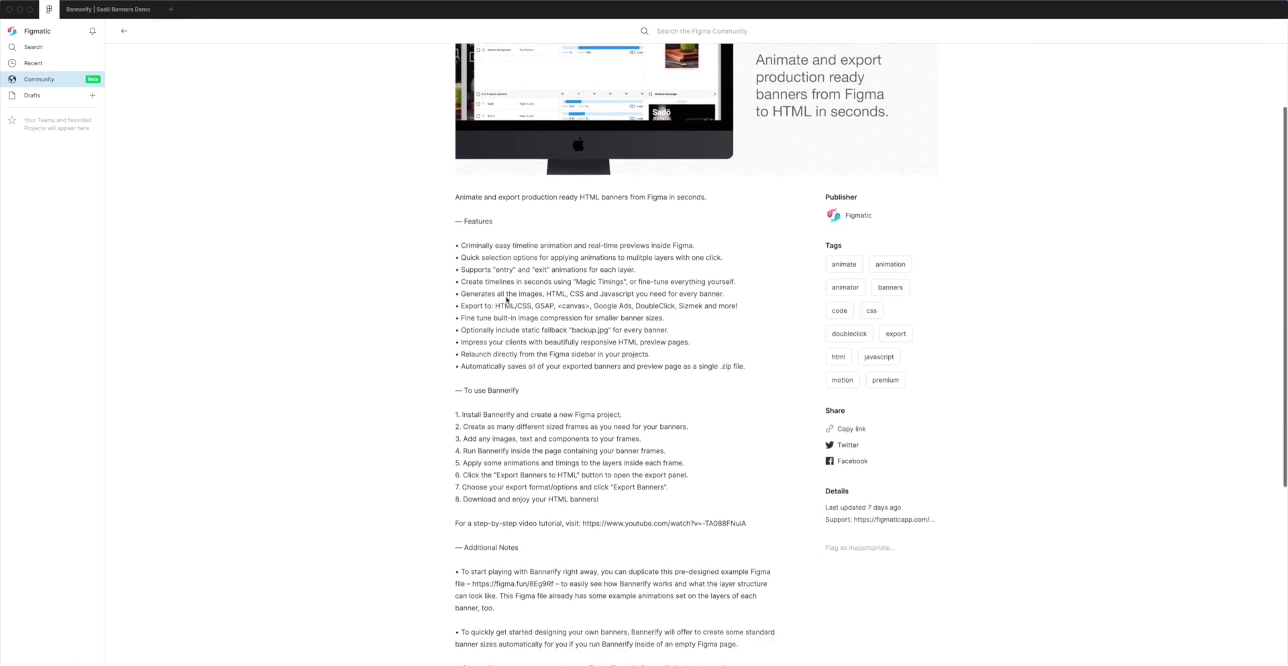
{"action": "scroll", "coordinate": [507, 300], "scroll_direction": "down", "scroll_amount": 2}
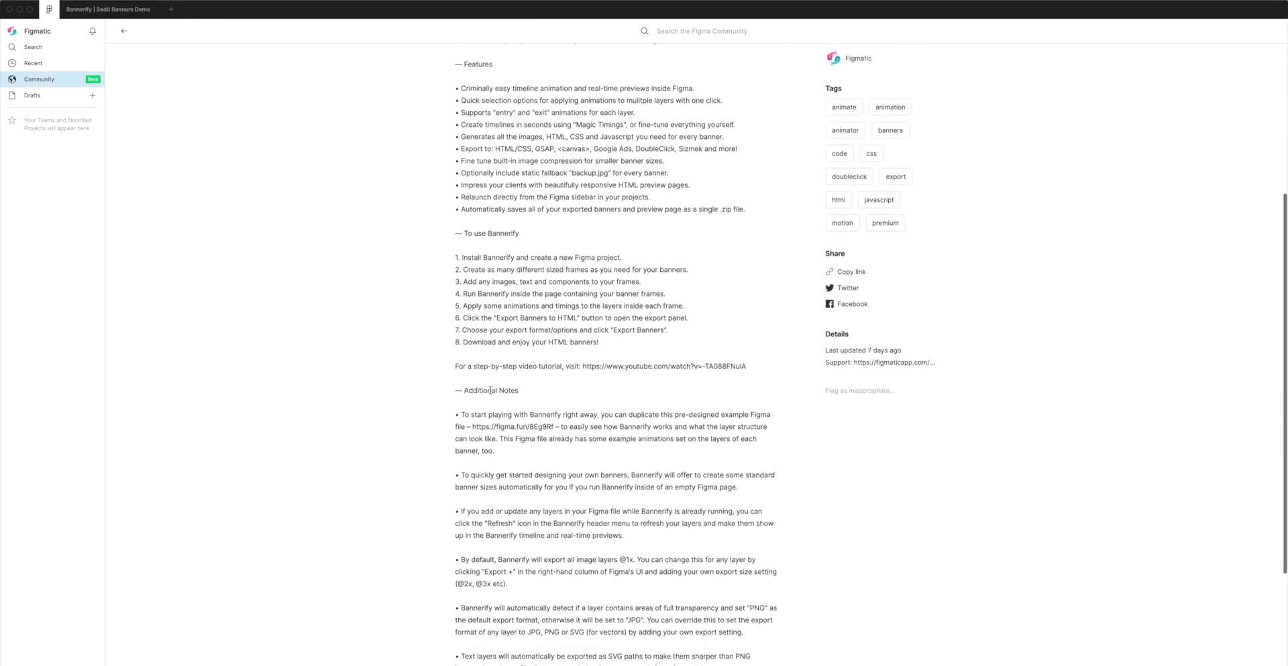
{"action": "left_click", "coordinate": [476, 388]}
{"action": "left_click_drag", "start_coordinate": [476, 388], "coordinate": [549, 416]}
{"action": "left_click", "coordinate": [549, 416]}
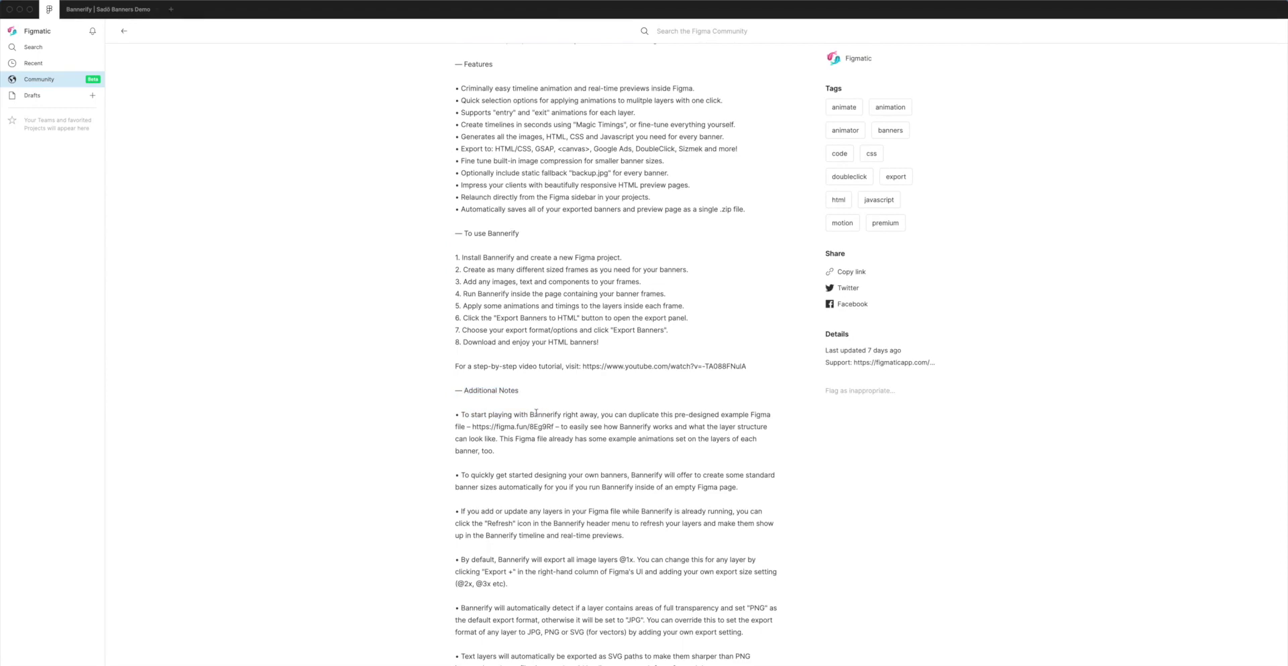
{"action": "scroll", "coordinate": [537, 391], "scroll_direction": "up", "scroll_amount": 8}
{"action": "scroll", "coordinate": [537, 392], "scroll_direction": "up", "scroll_amount": 2}
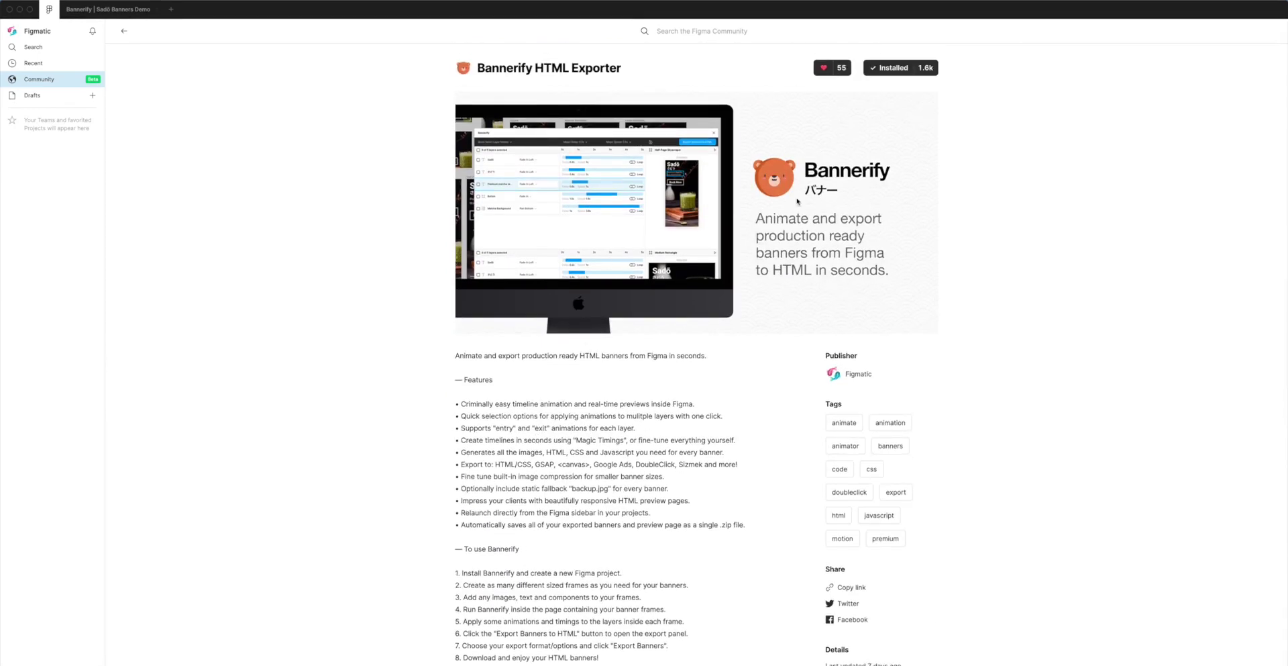
Highlight the pre-designed example file's link in the plugin page's Additional Notes and return to the start of the page.
{"action": "scroll", "coordinate": [641, 329], "scroll_direction": "down", "scroll_amount": 8}
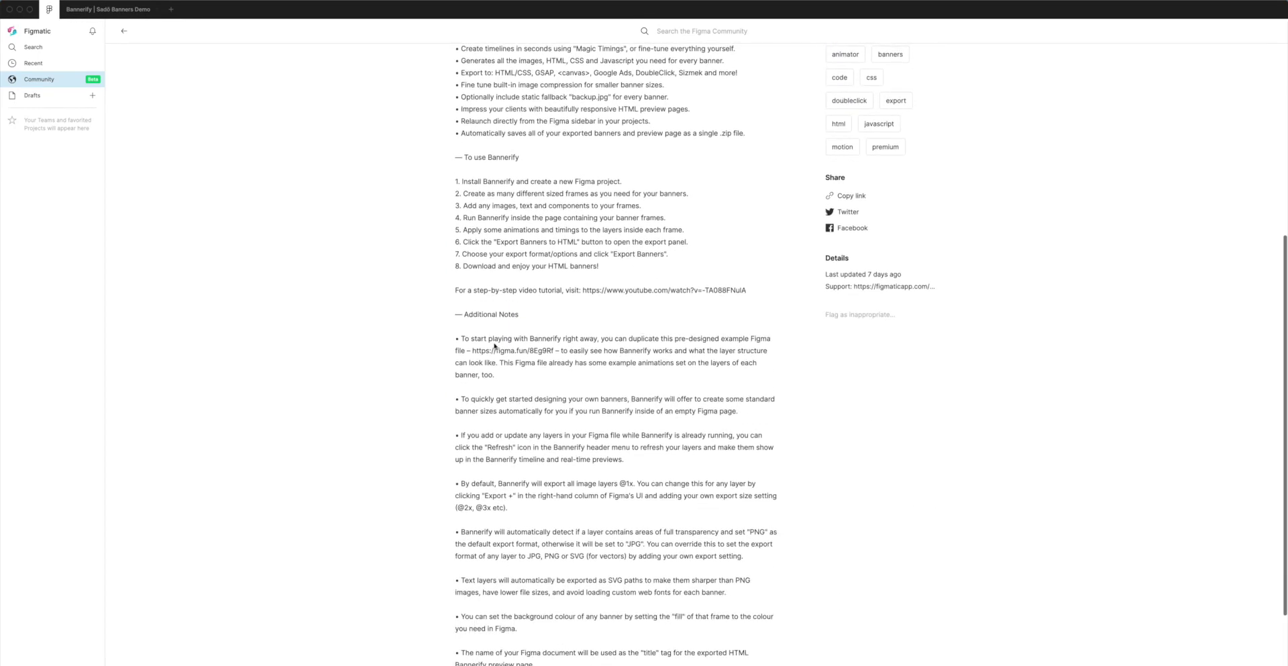
{"action": "left_click_drag", "start_coordinate": [473, 353], "coordinate": [554, 350]}
{"action": "left_click_drag", "start_coordinate": [473, 351], "coordinate": [554, 350]}
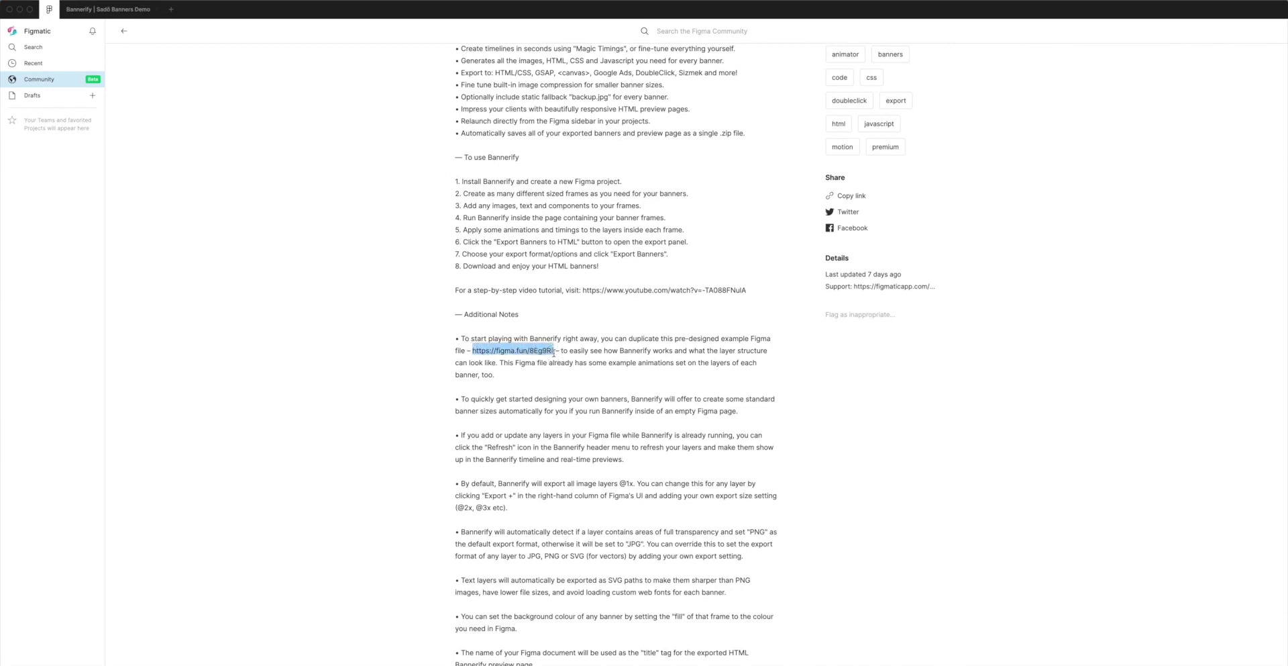
{"action": "scroll", "coordinate": [554, 356], "scroll_direction": "up", "scroll_amount": 1}
{"action": "left_click", "coordinate": [555, 366]}
{"action": "scroll", "coordinate": [531, 376], "scroll_direction": "up", "scroll_amount": 10}
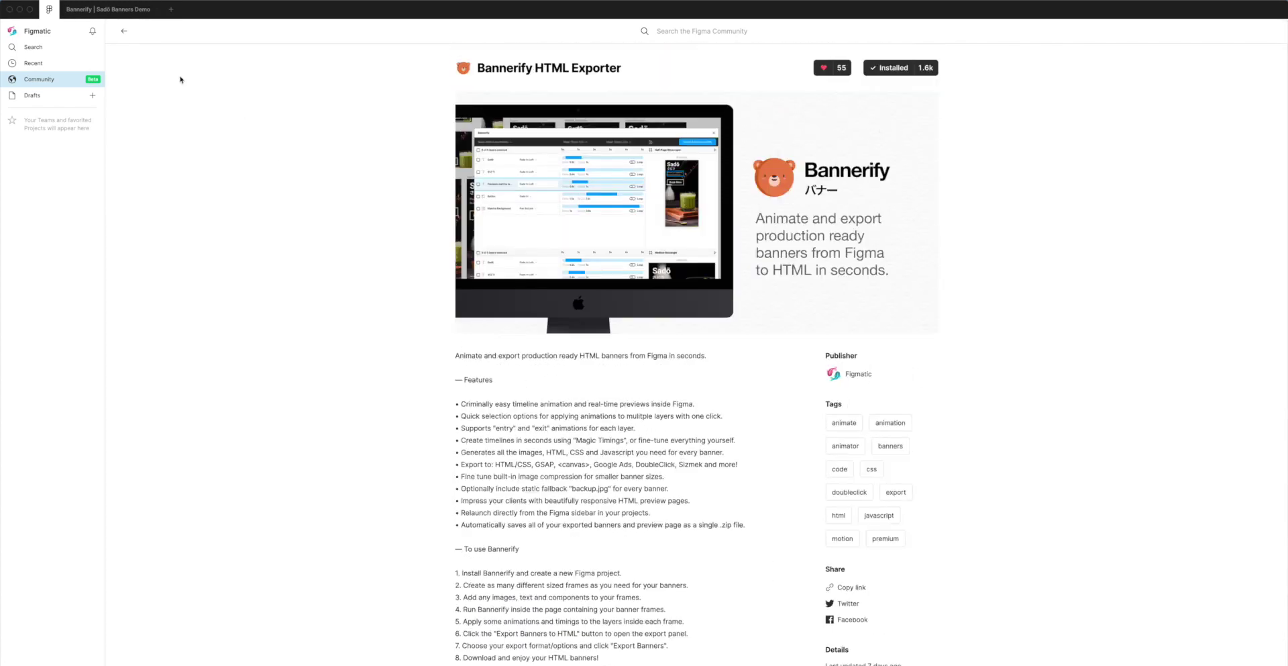
Return to the Sadō Banners Demo file and run the Bannerify HTML Exporter plugin, placing its window clear of the first banners.
{"action": "left_click", "coordinate": [109, 10]}
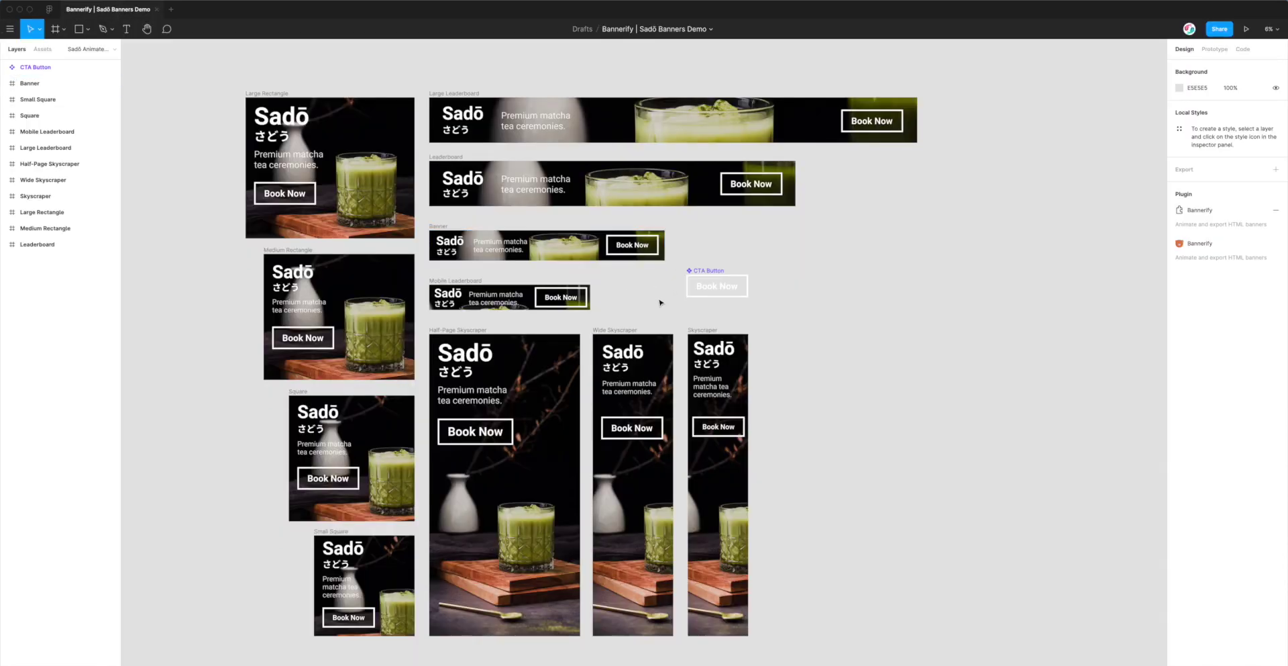
{"action": "right_click", "coordinate": [682, 221]}
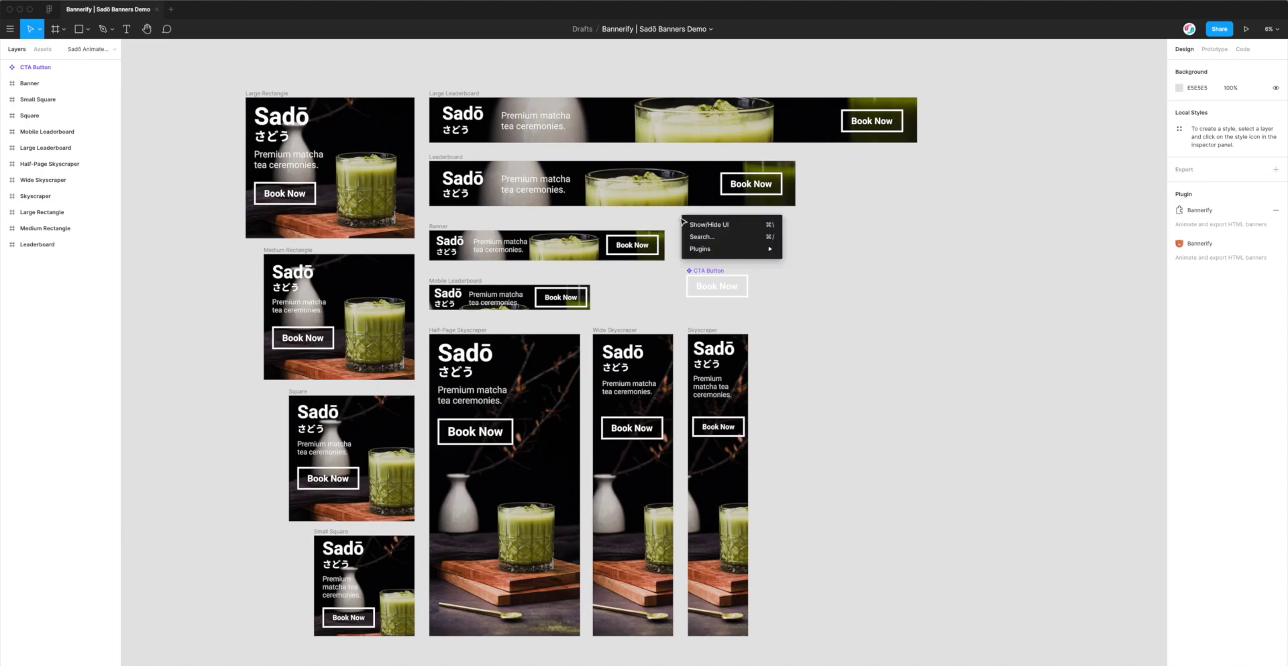
{"action": "mouse_move", "coordinate": [715, 253]}
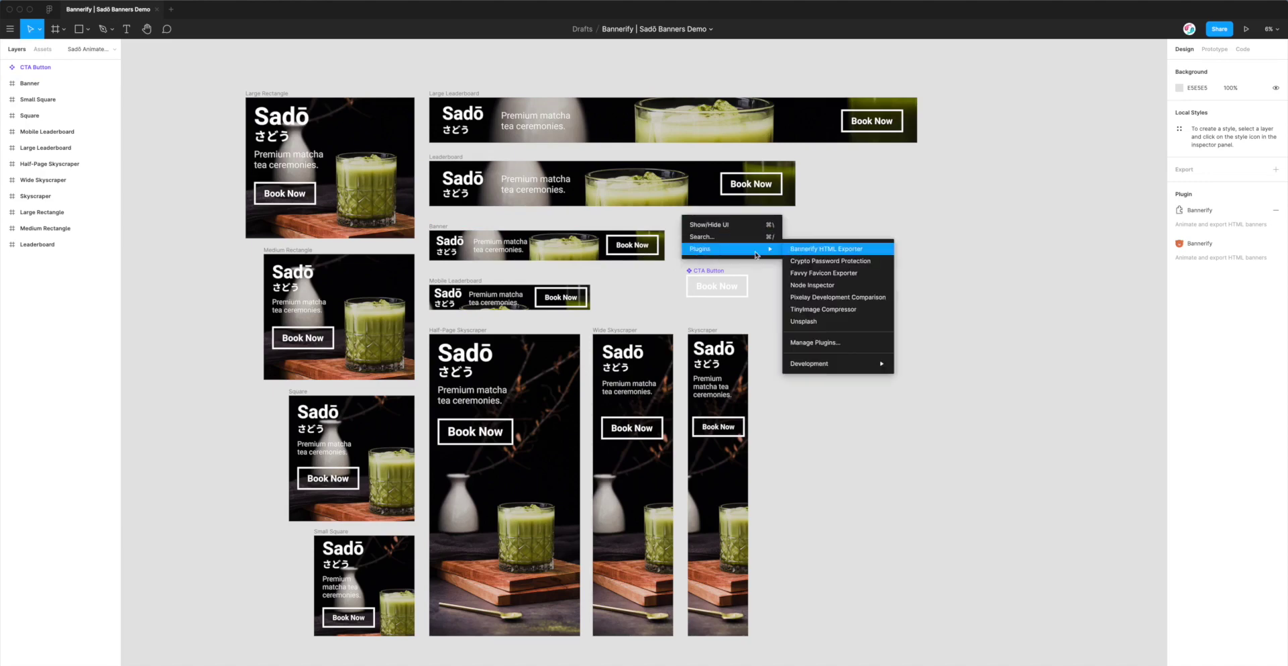
{"action": "left_click", "coordinate": [816, 252]}
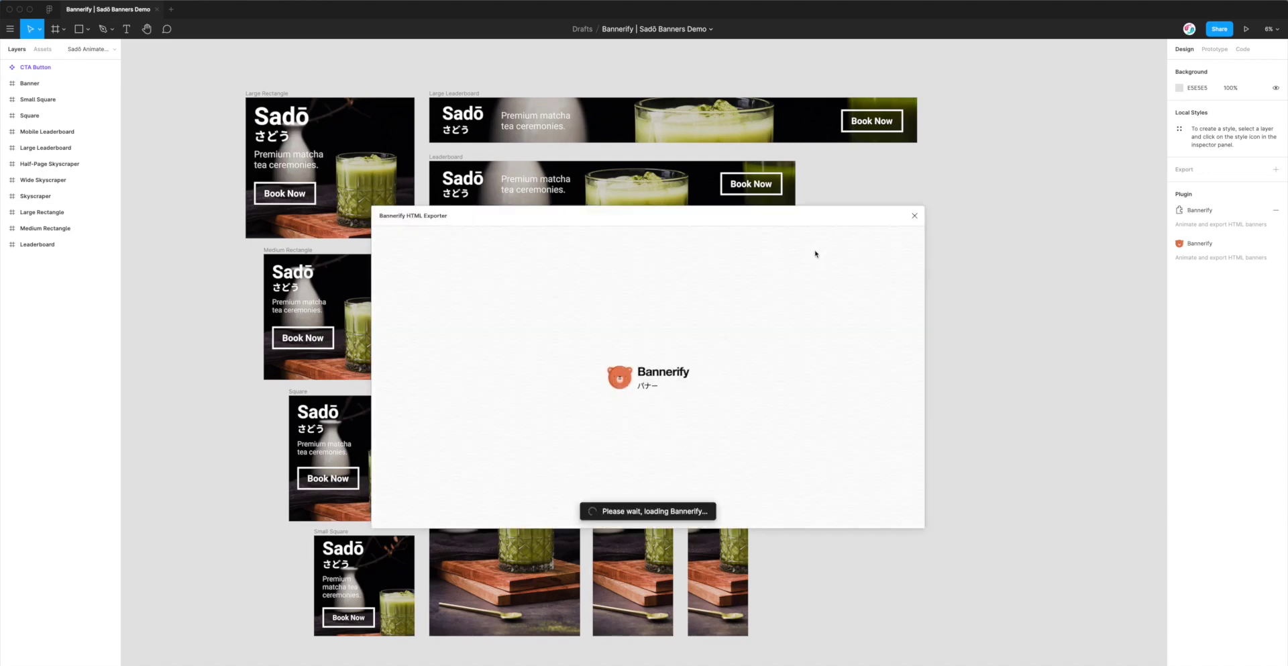
{"action": "left_click_drag", "start_coordinate": [704, 218], "coordinate": [849, 215]}
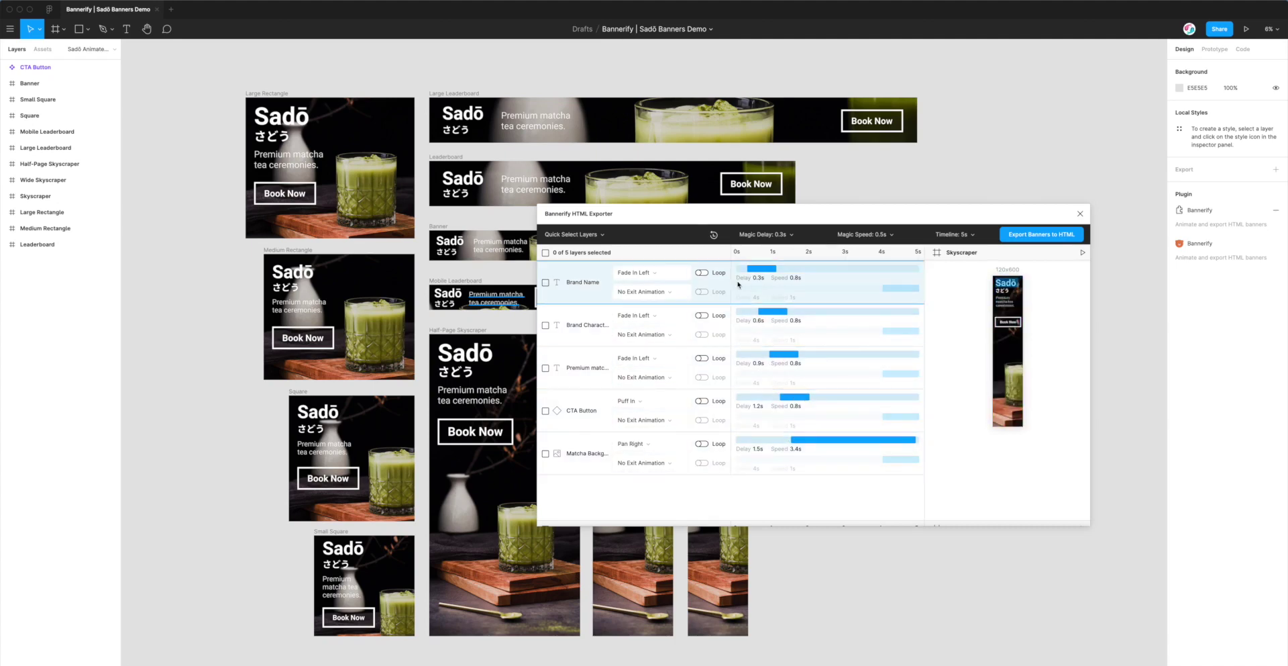
Examine the layer animations, delay and speed timelines and live previews of the Skyscraper, Wide Skyscraper and following banners.
{"action": "scroll", "coordinate": [745, 295], "scroll_direction": "down", "scroll_amount": 5}
{"action": "scroll", "coordinate": [775, 304], "scroll_direction": "up", "scroll_amount": 5}
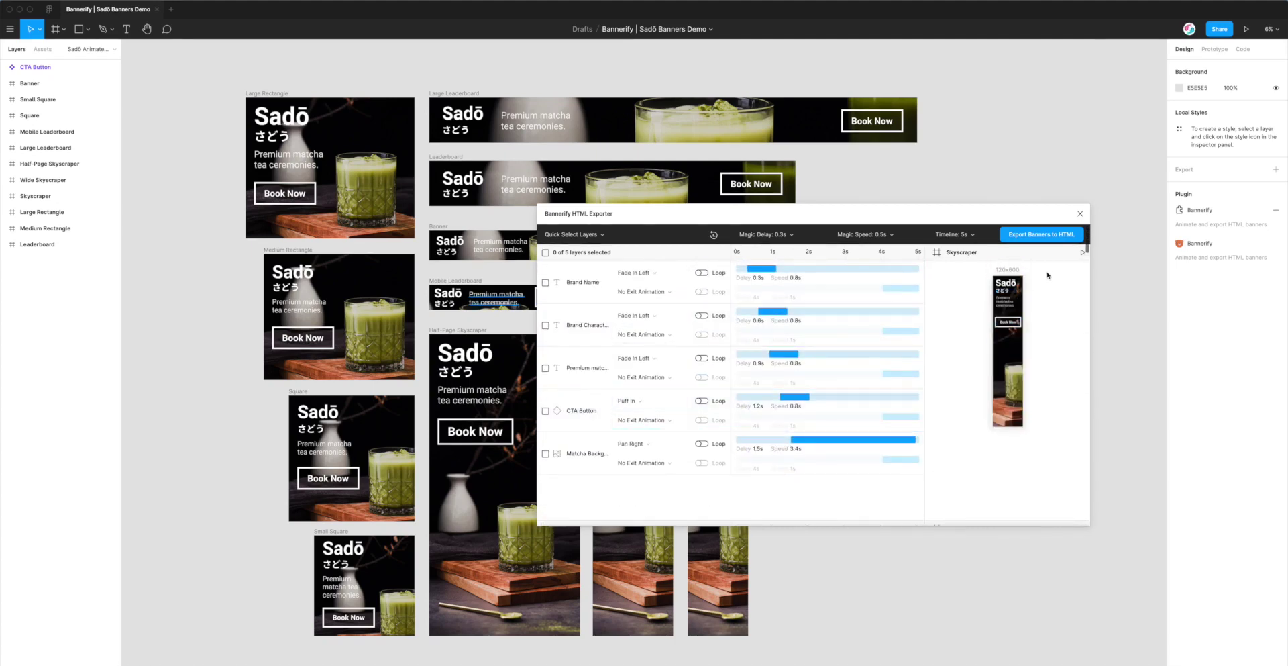
{"action": "scroll", "coordinate": [1078, 251], "scroll_direction": "up", "scroll_amount": 1}
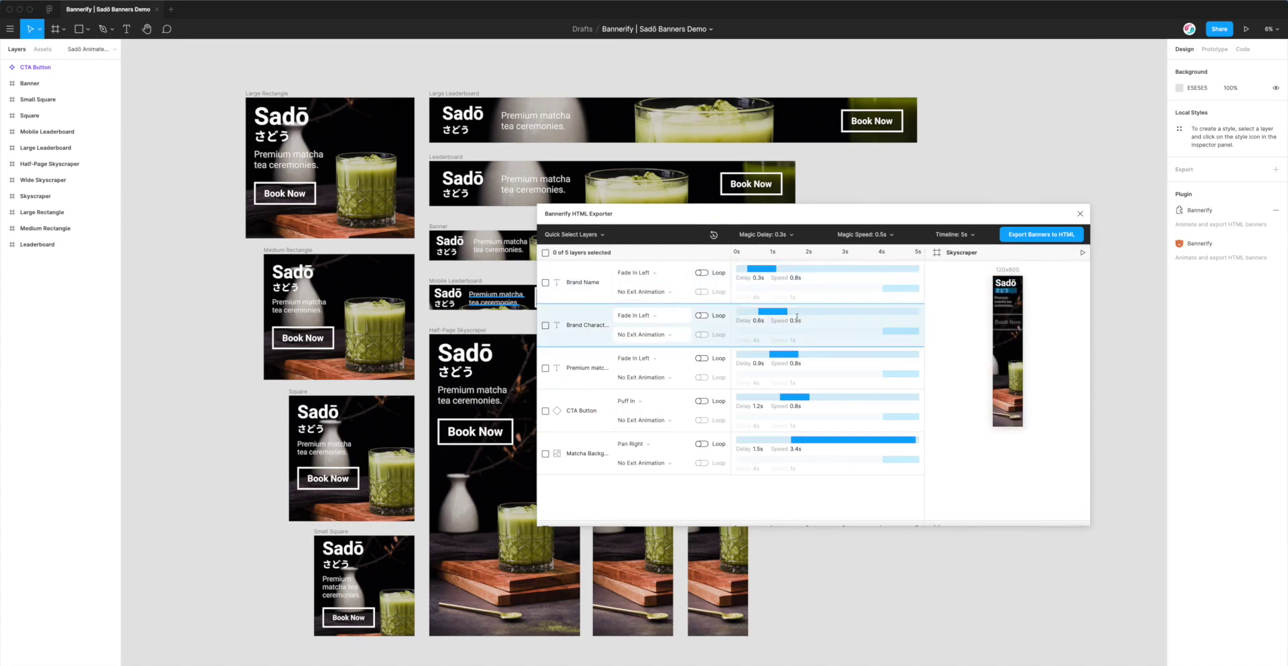
{"action": "scroll", "coordinate": [797, 319], "scroll_direction": "down", "scroll_amount": 3}
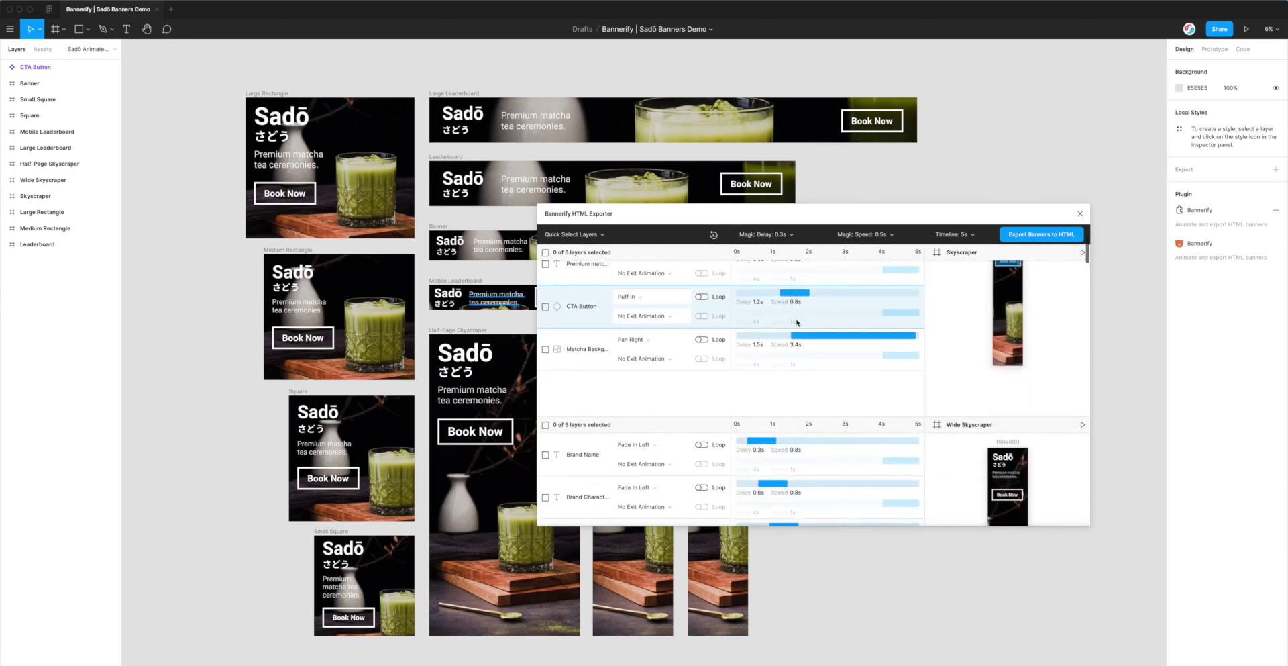
{"action": "scroll", "coordinate": [797, 319], "scroll_direction": "down", "scroll_amount": 3}
{"action": "scroll", "coordinate": [796, 323], "scroll_direction": "down", "scroll_amount": 2}
{"action": "scroll", "coordinate": [797, 321], "scroll_direction": "up", "scroll_amount": 7}
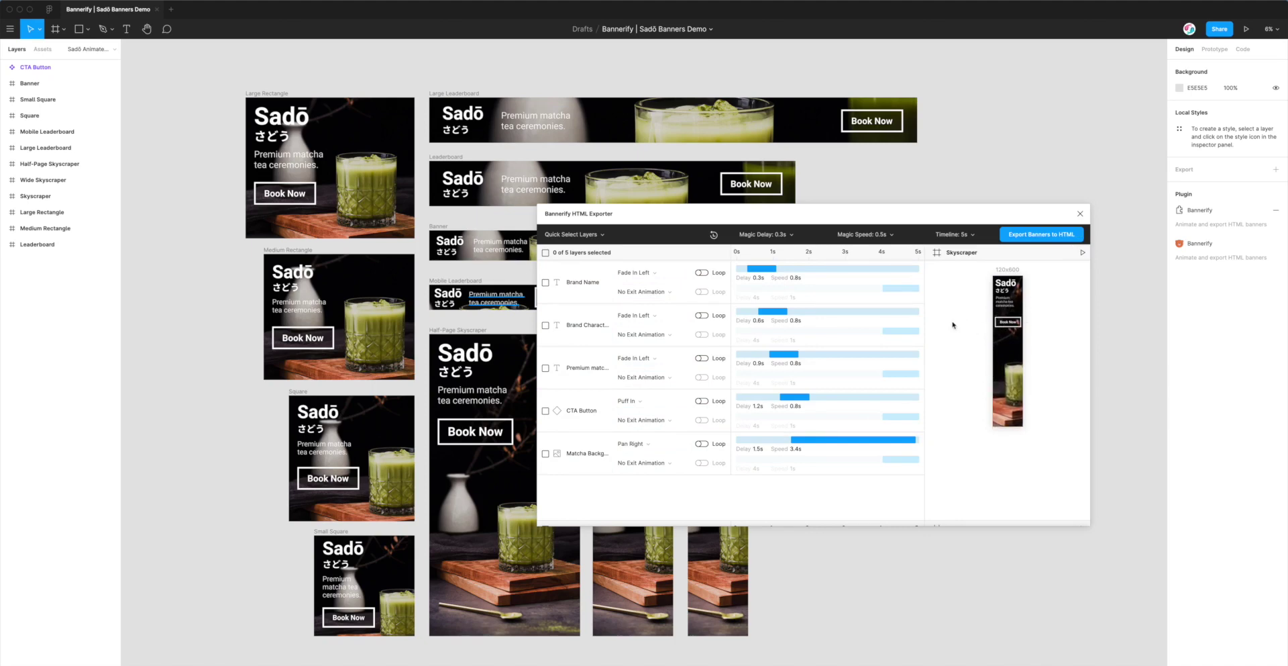
{"action": "scroll", "coordinate": [953, 326], "scroll_direction": "down", "scroll_amount": 3}
{"action": "scroll", "coordinate": [951, 326], "scroll_direction": "down", "scroll_amount": 1}
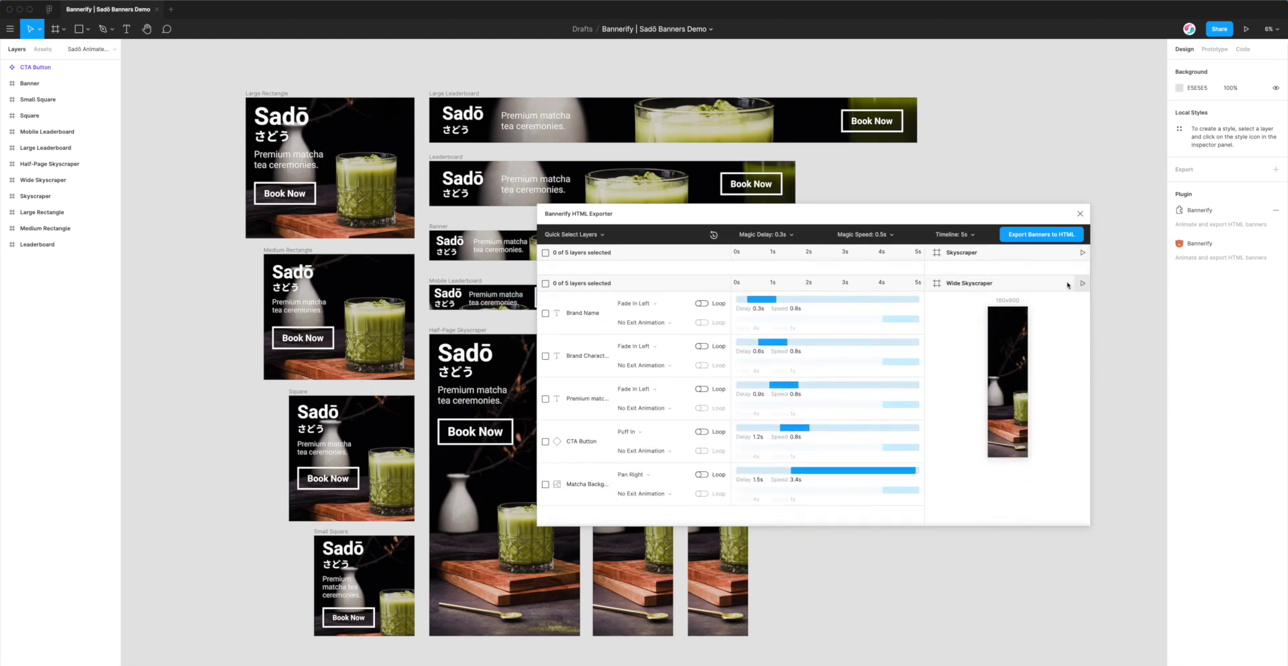
{"action": "scroll", "coordinate": [963, 324], "scroll_direction": "down", "scroll_amount": 1}
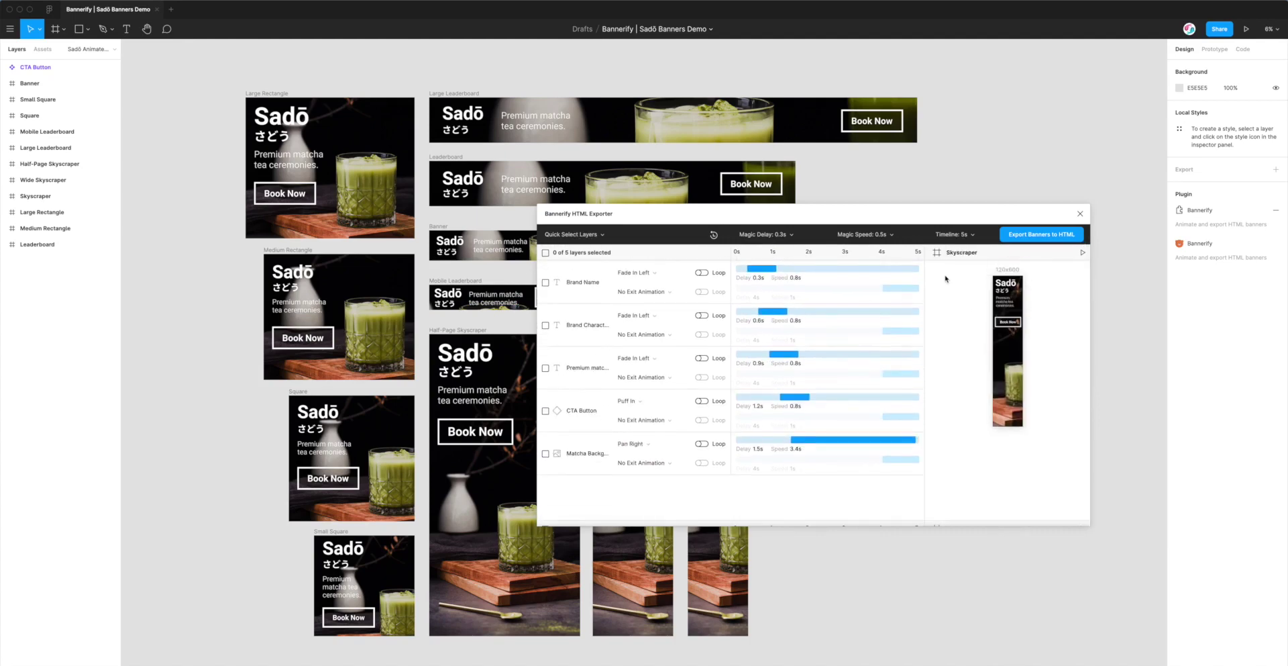
Open the HTML banner export settings, browse the export formats and choose Vanilla HTML/JS (GreenSock GSAP).
{"action": "left_click_drag", "start_coordinate": [953, 212], "coordinate": [928, 192]}
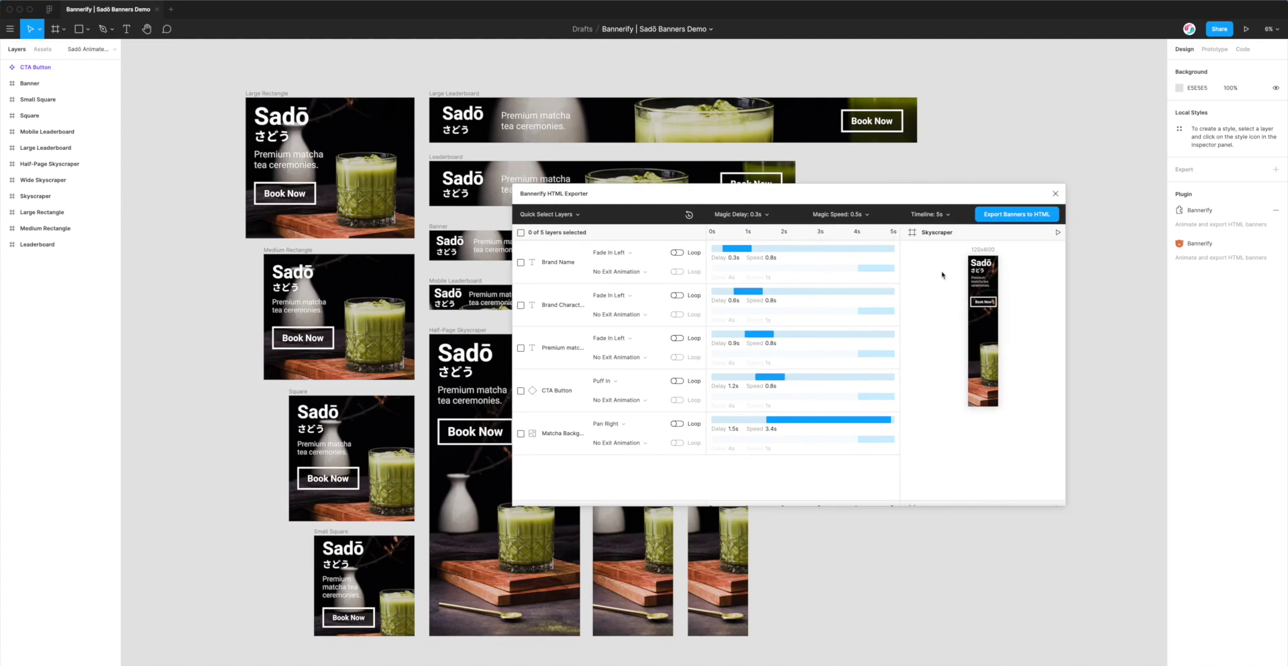
{"action": "left_click", "coordinate": [1012, 216]}
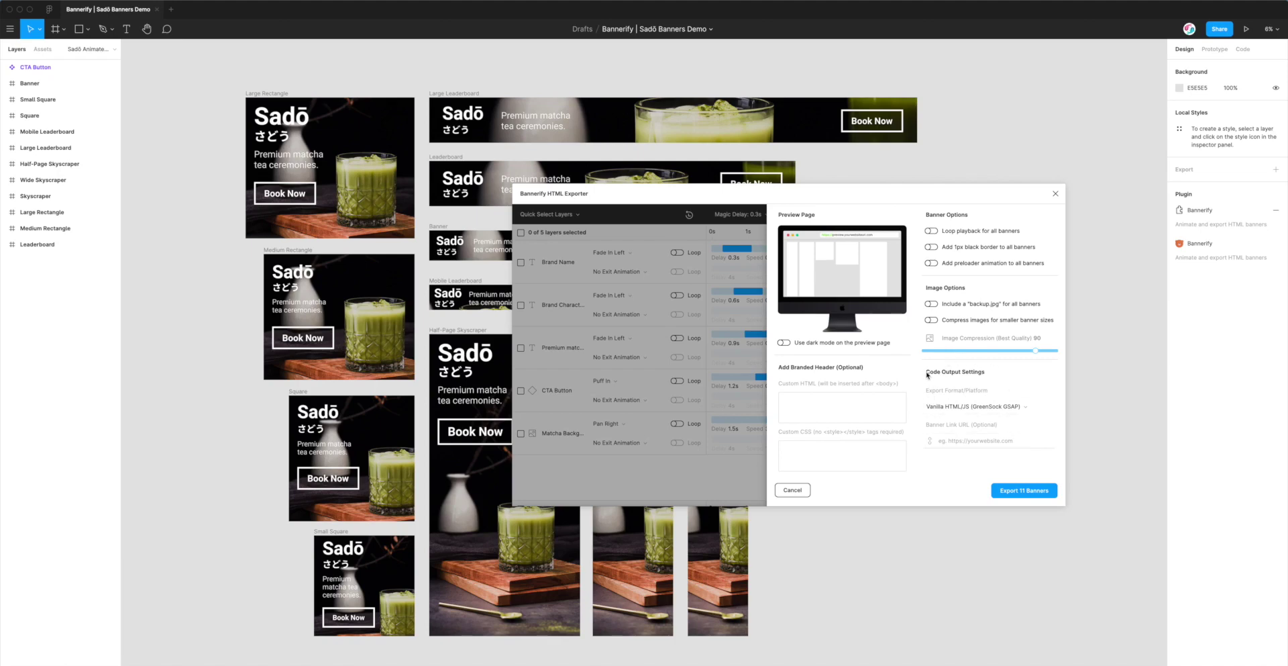
{"action": "left_click", "coordinate": [958, 407]}
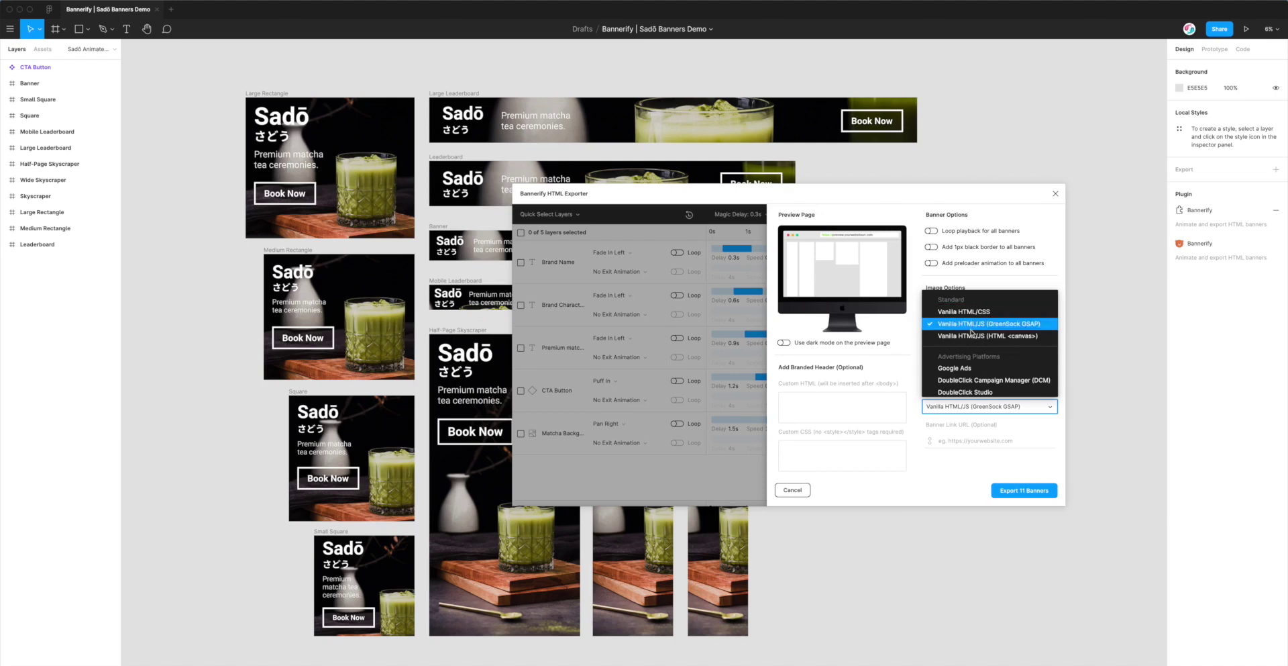
{"action": "scroll", "coordinate": [975, 333], "scroll_direction": "down", "scroll_amount": 2}
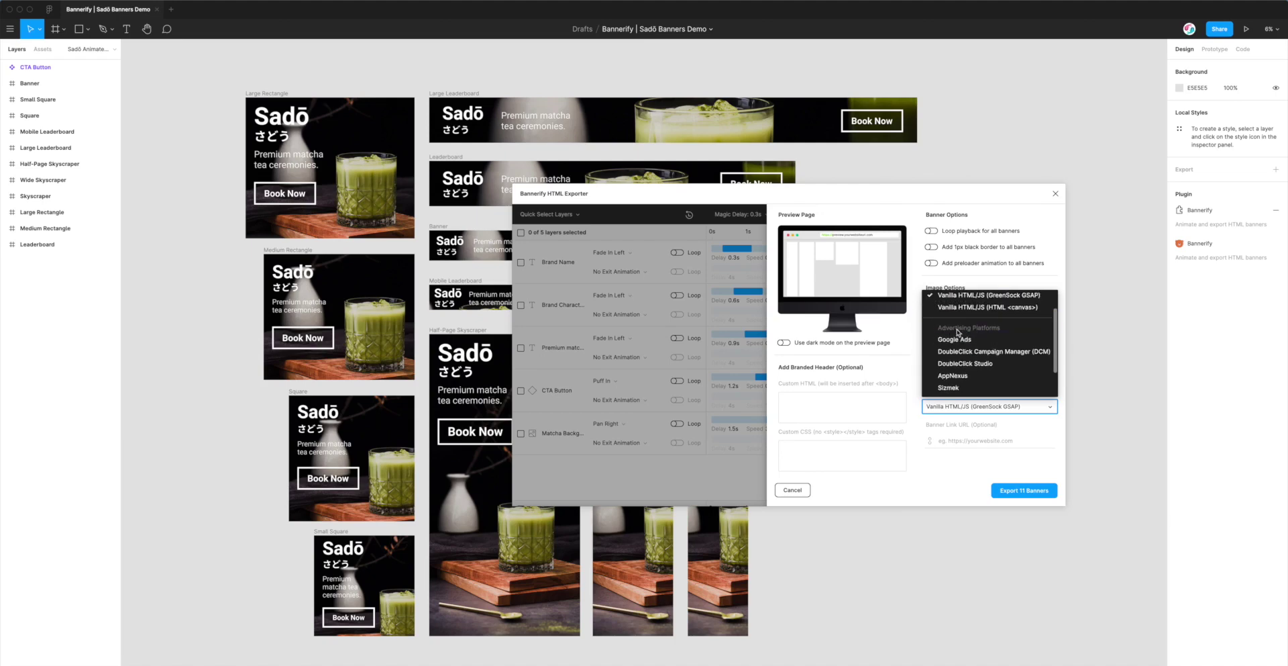
{"action": "scroll", "coordinate": [977, 332], "scroll_direction": "down", "scroll_amount": 2}
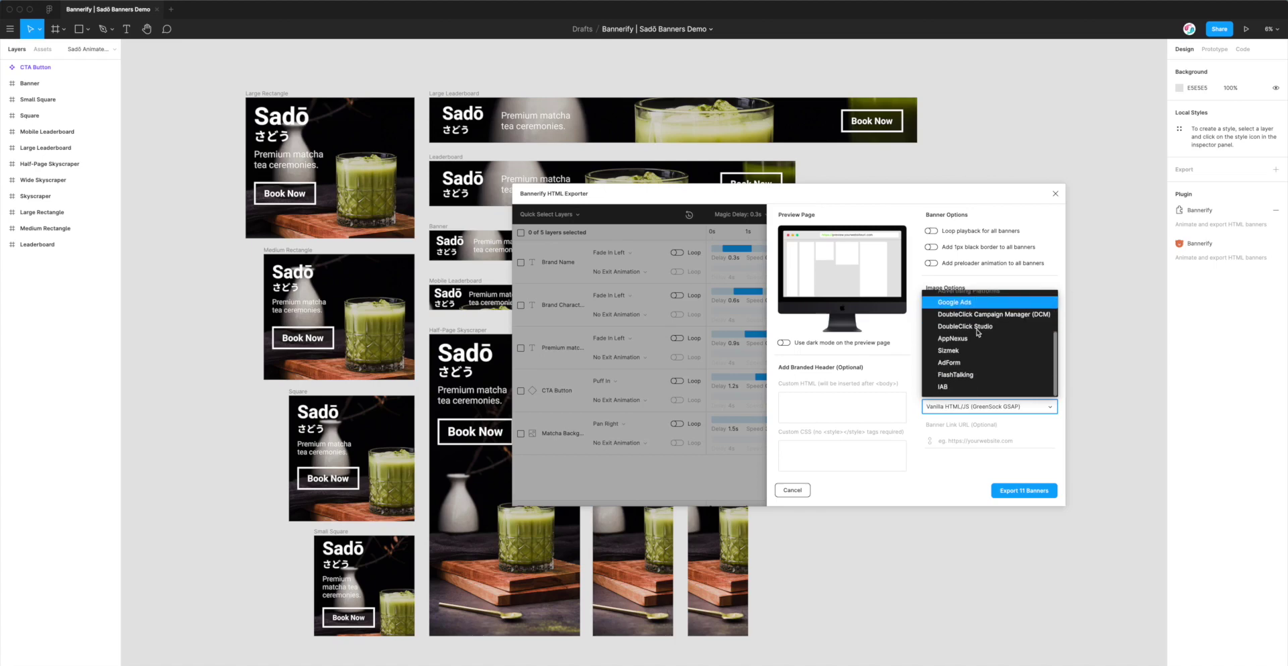
{"action": "scroll", "coordinate": [973, 327], "scroll_direction": "up", "scroll_amount": 2}
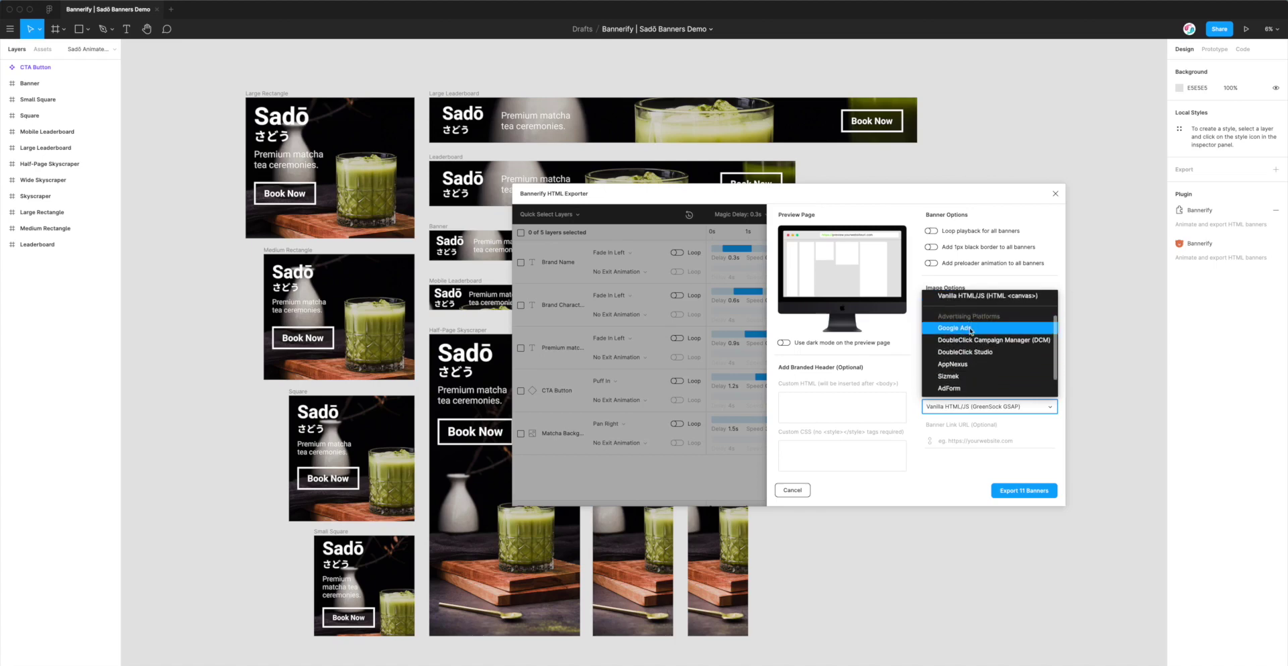
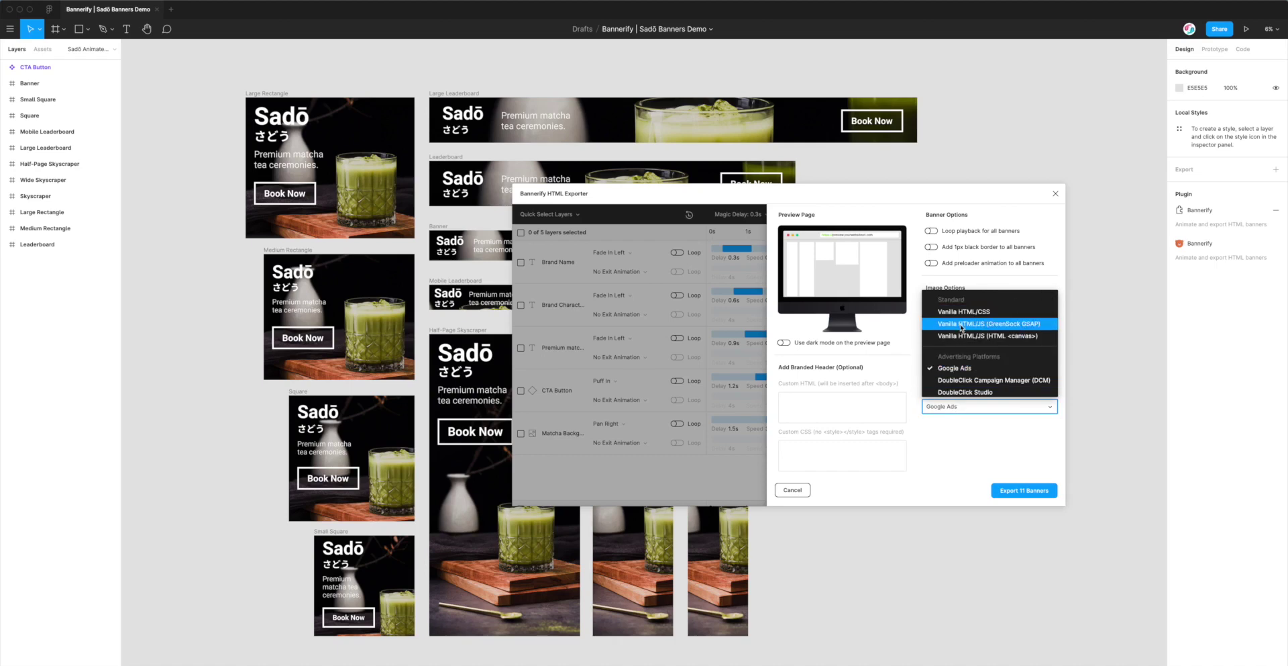
{"action": "left_click", "coordinate": [963, 324]}
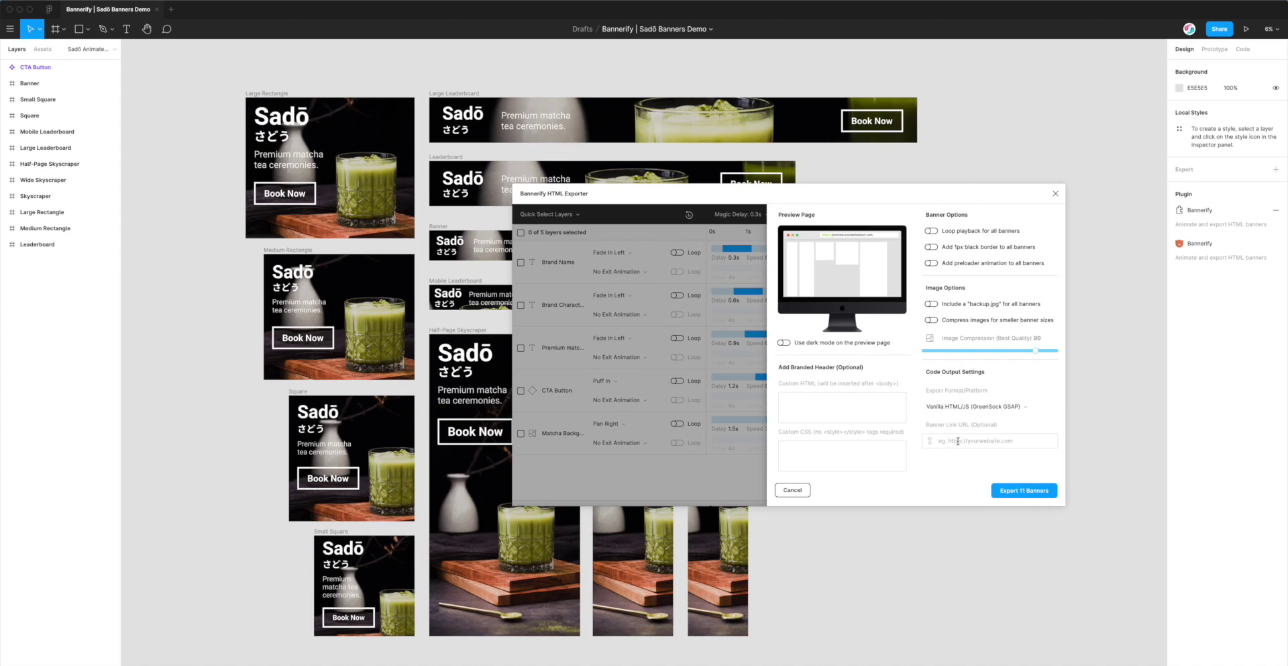
Set the export format/platform to Google Ads in the code output settings.
{"action": "left_click", "coordinate": [961, 406]}
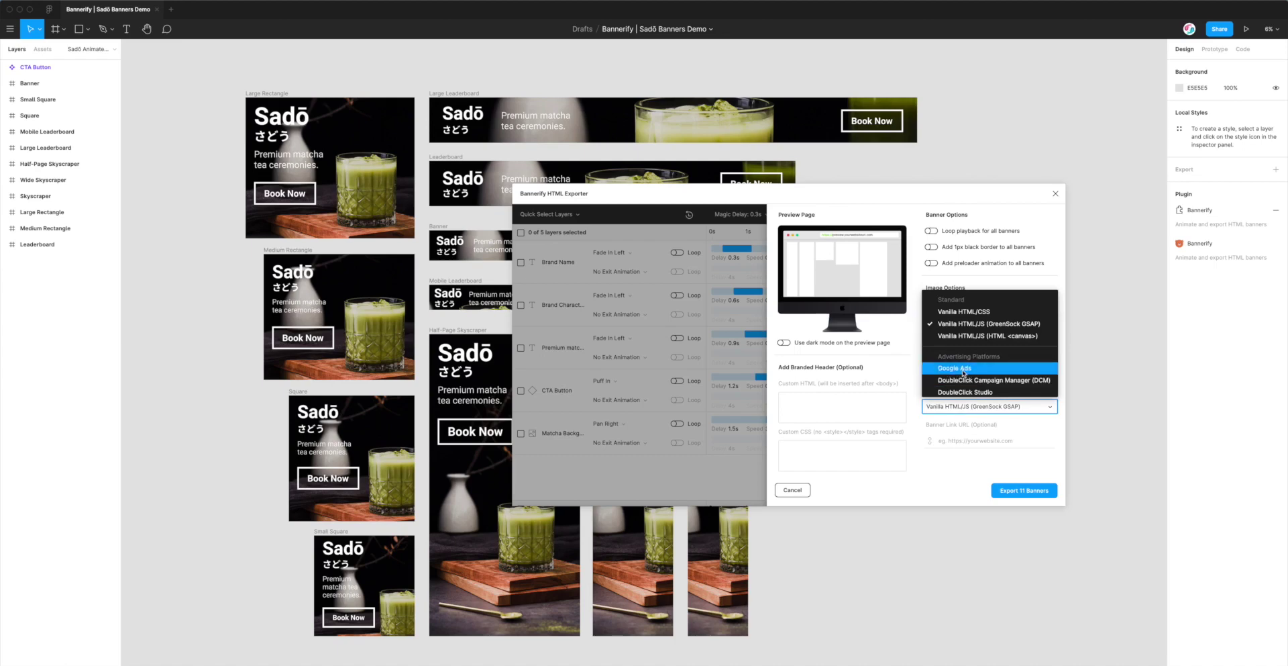
{"action": "left_click", "coordinate": [965, 371]}
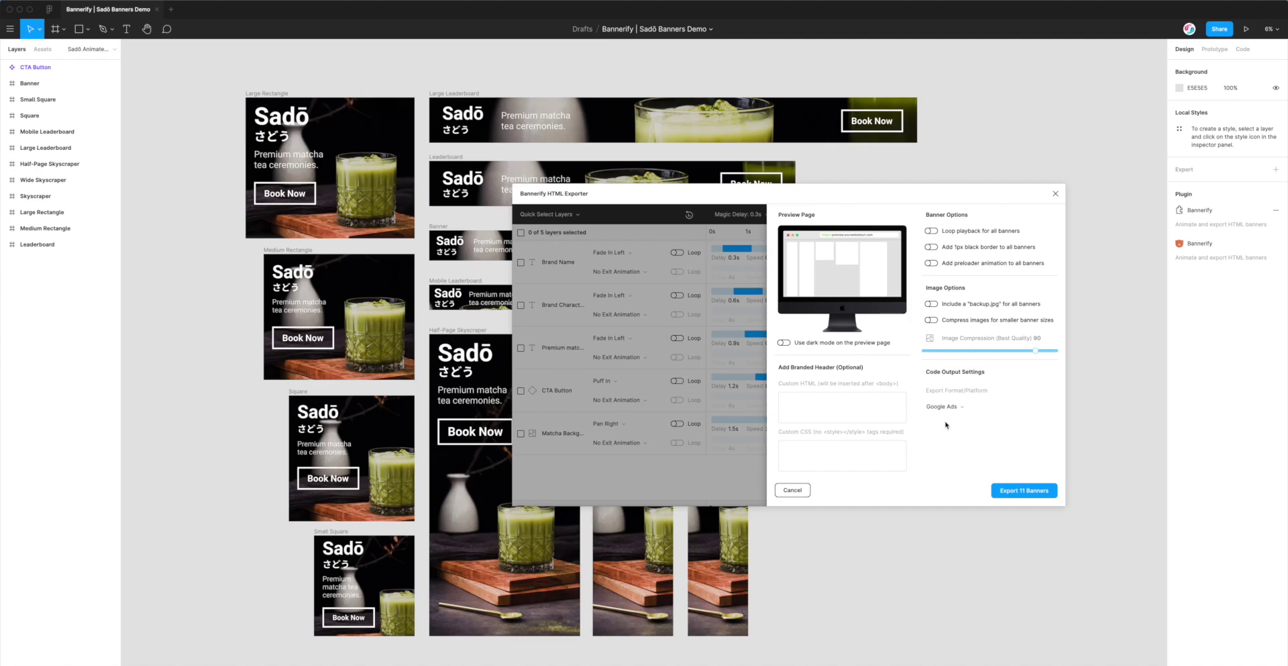
{"action": "left_click", "coordinate": [946, 409]}
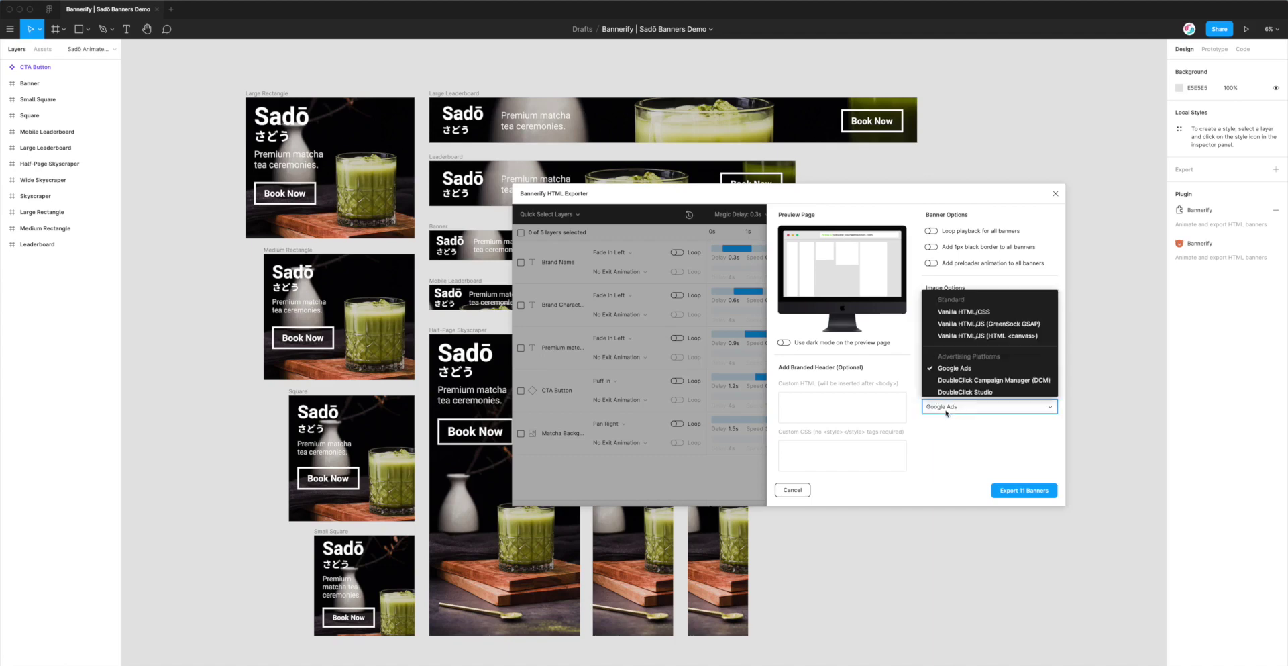
{"action": "left_click", "coordinate": [956, 369]}
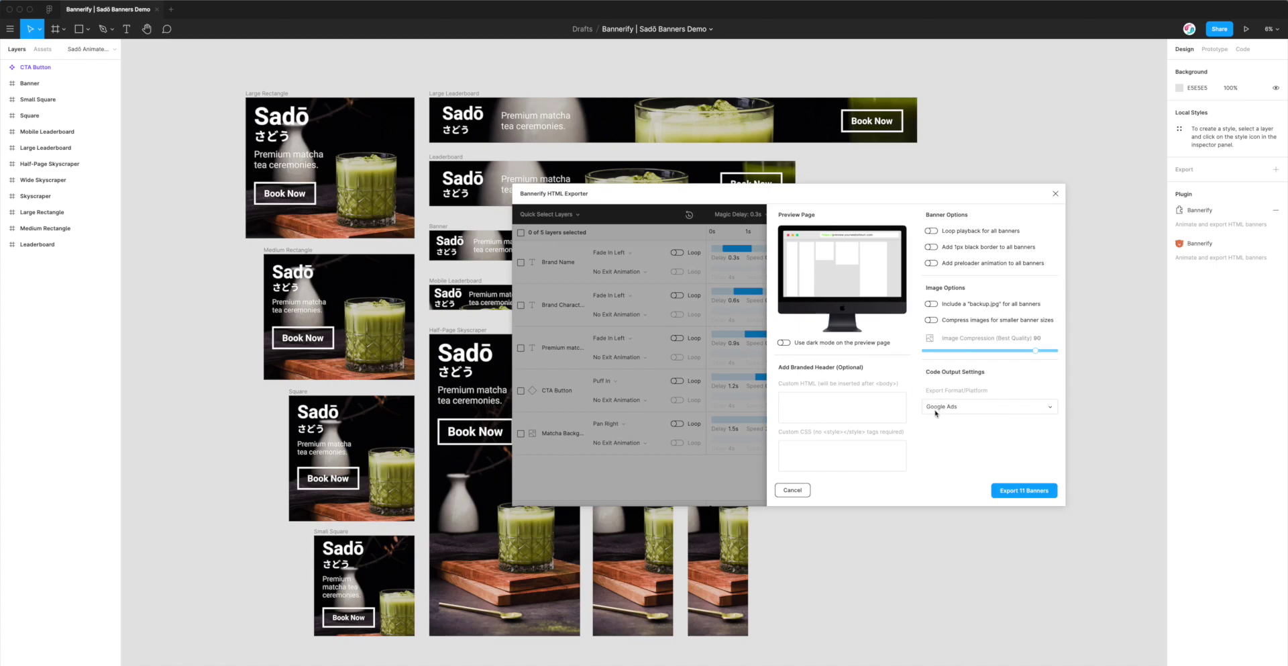
Export the 11 banners as a zip file saved on the Desktop, and extract it to open its folder.
{"action": "left_click", "coordinate": [1022, 493]}
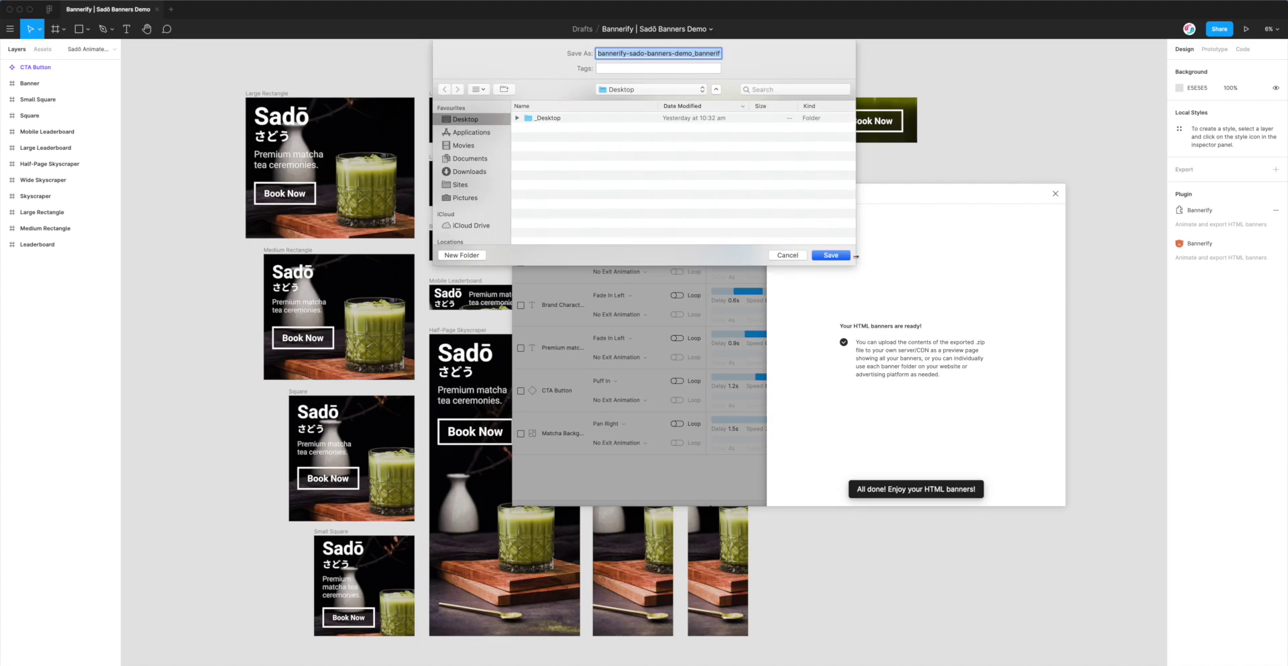
{"action": "left_click", "coordinate": [831, 255]}
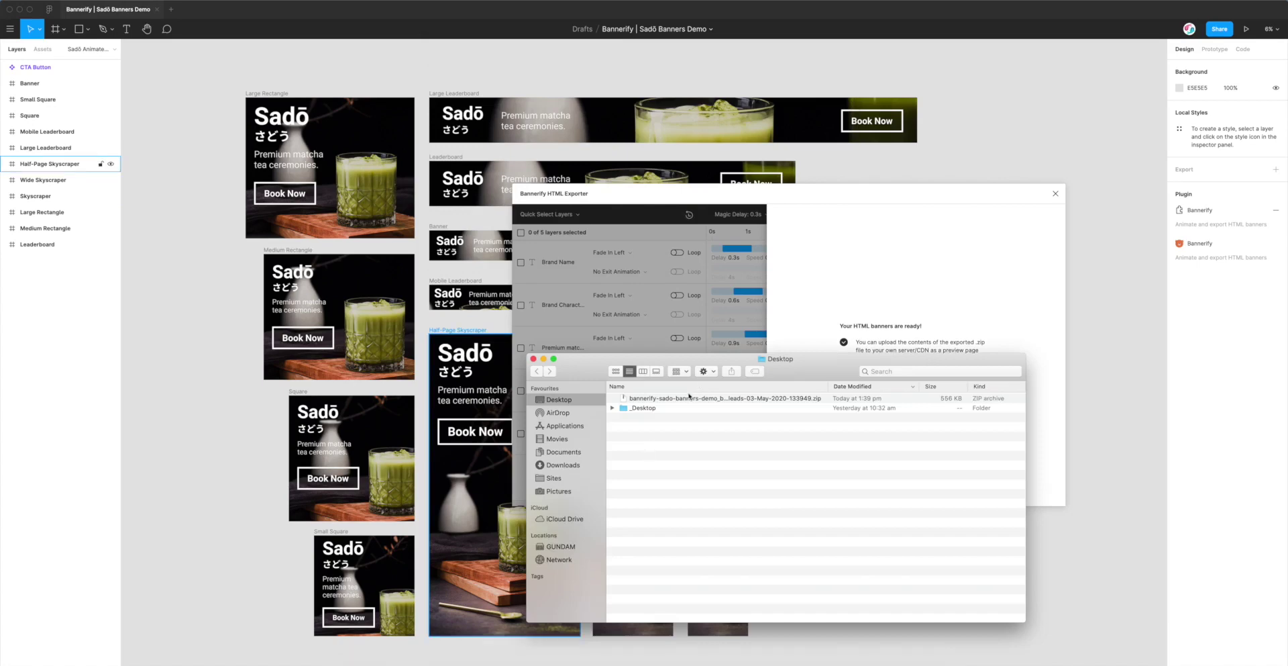
{"action": "double_click", "coordinate": [674, 398]}
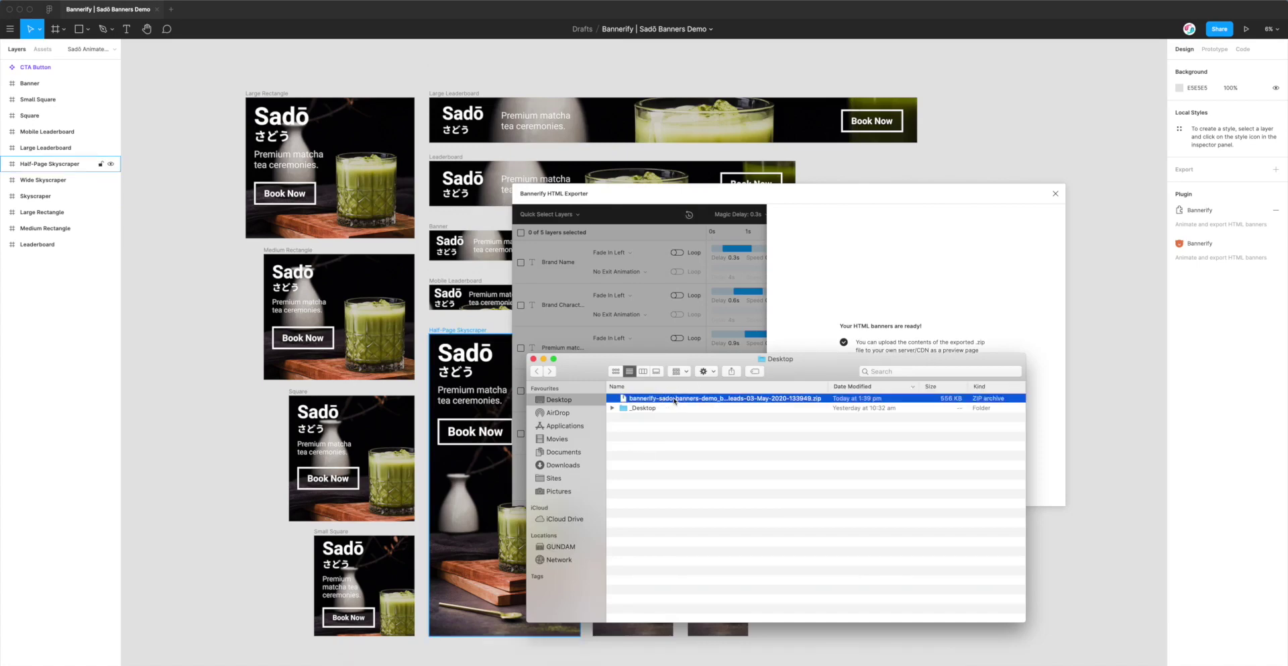
{"action": "double_click", "coordinate": [690, 399]}
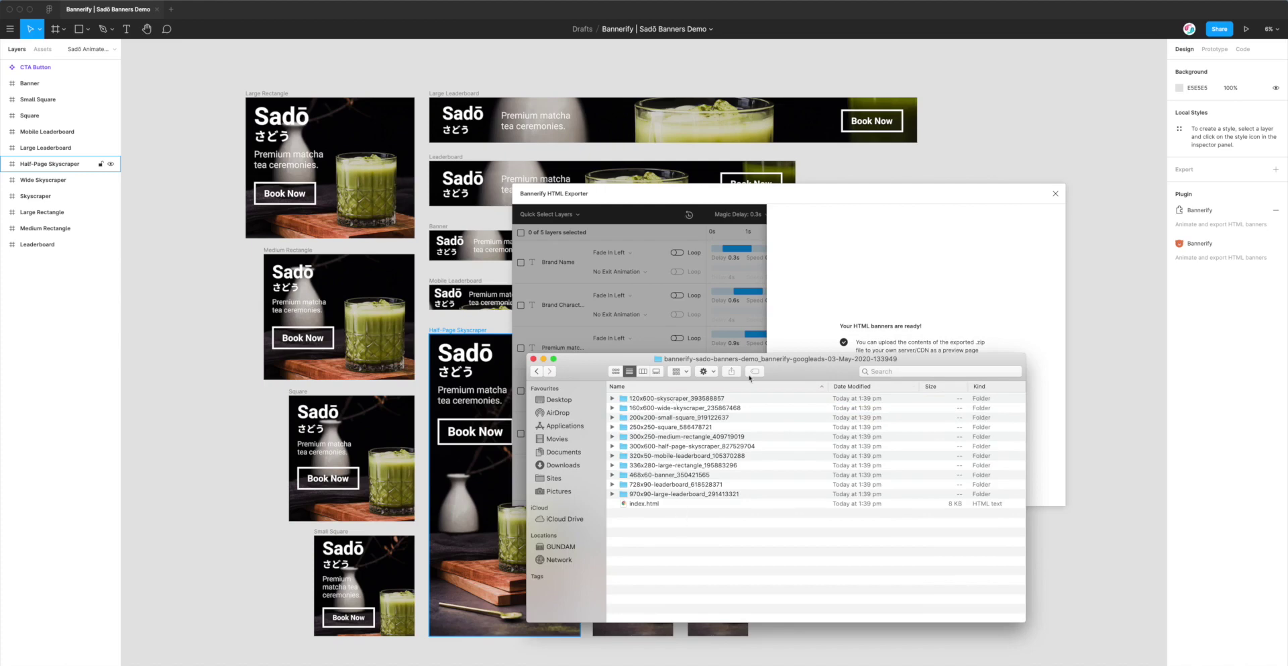
Open the exported index.html preview page in the browser and replay all the banner animations.
{"action": "left_click_drag", "start_coordinate": [773, 364], "coordinate": [452, 127]}
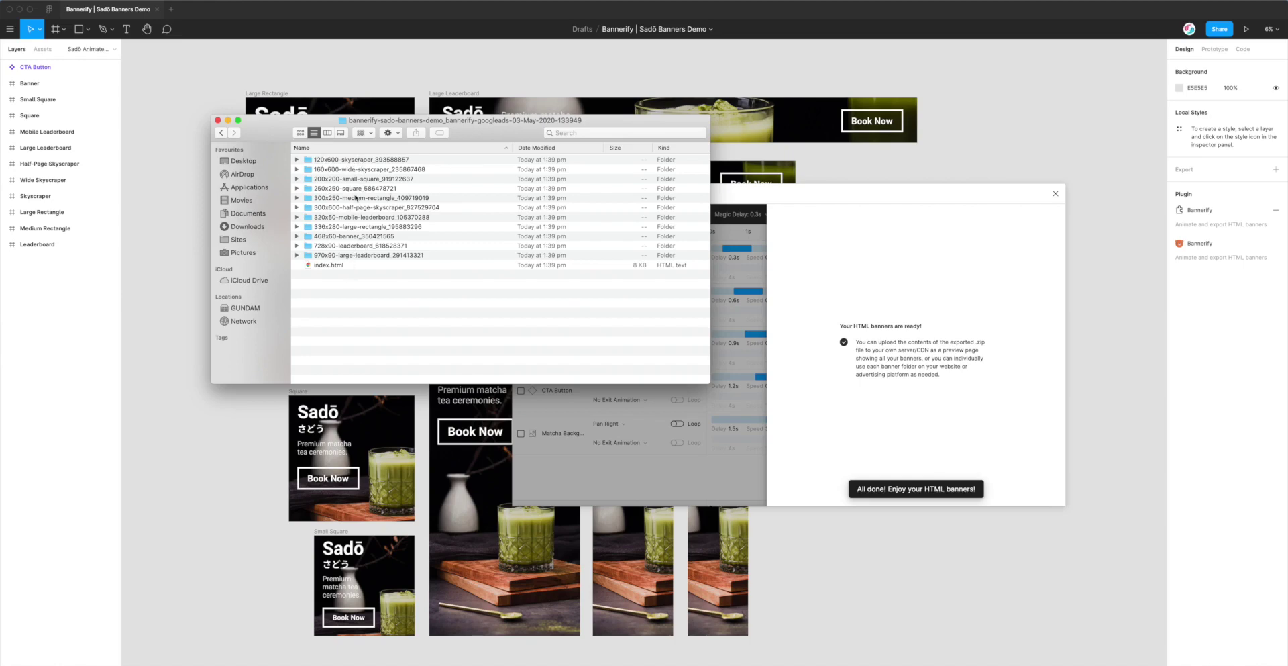
{"action": "left_click", "coordinate": [345, 266]}
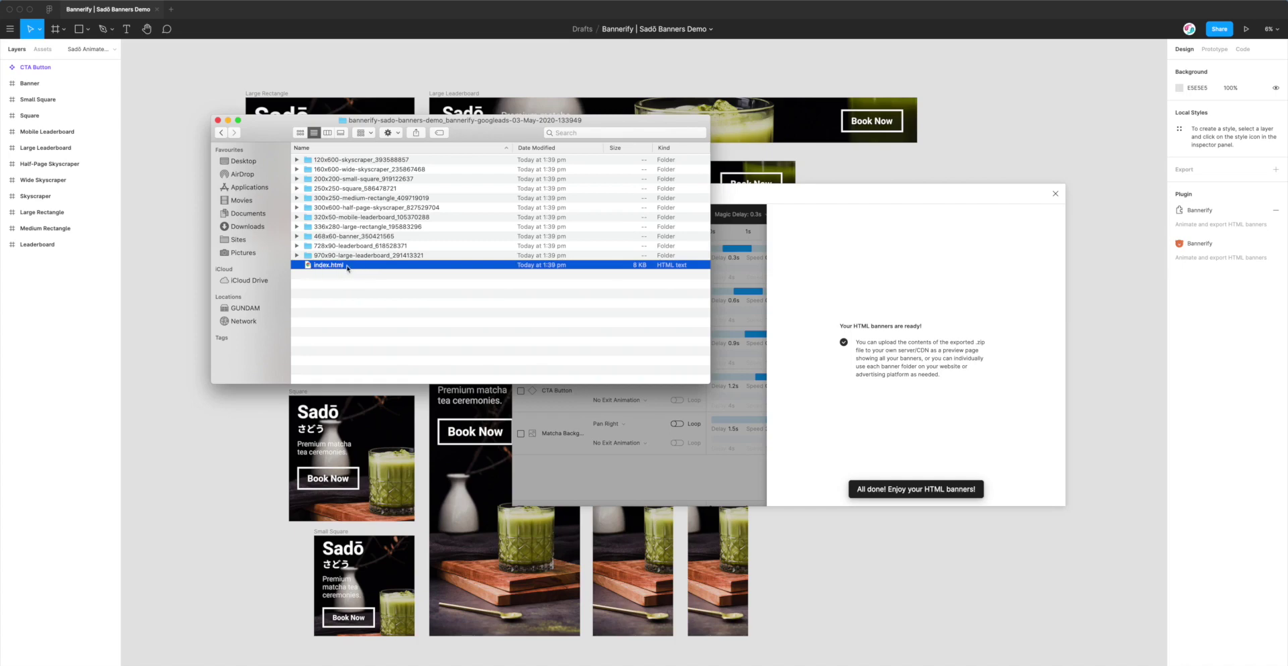
{"action": "double_click", "coordinate": [351, 268]}
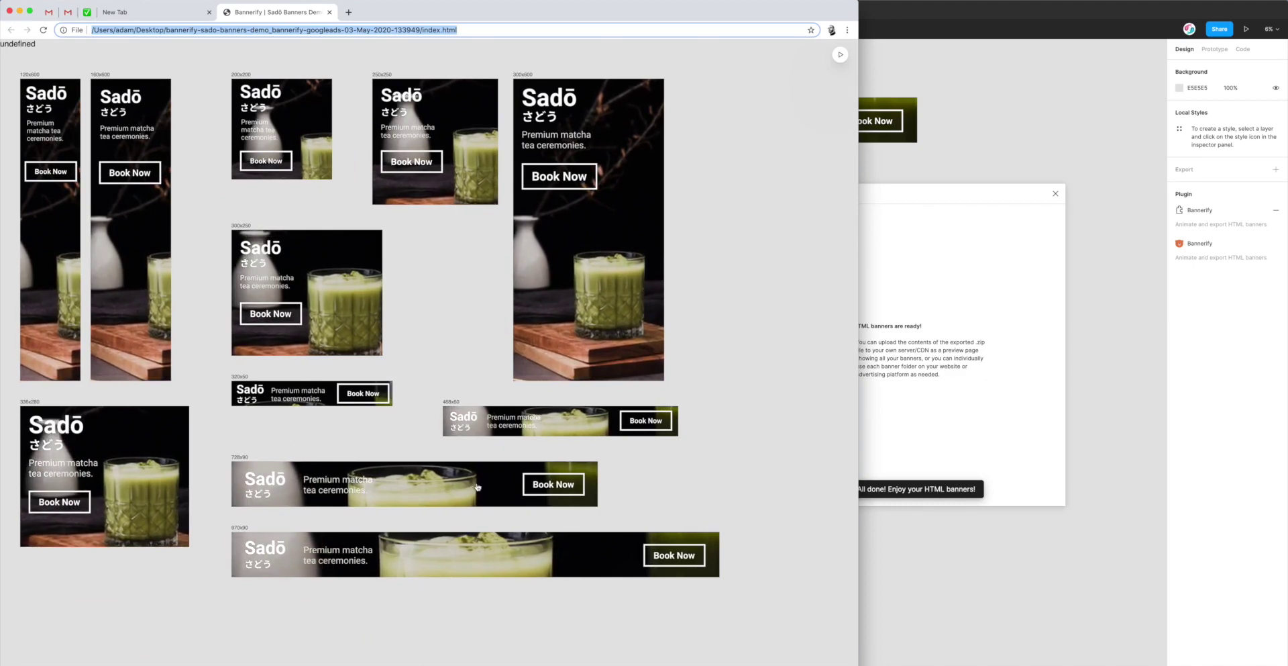
{"action": "left_click", "coordinate": [840, 54]}
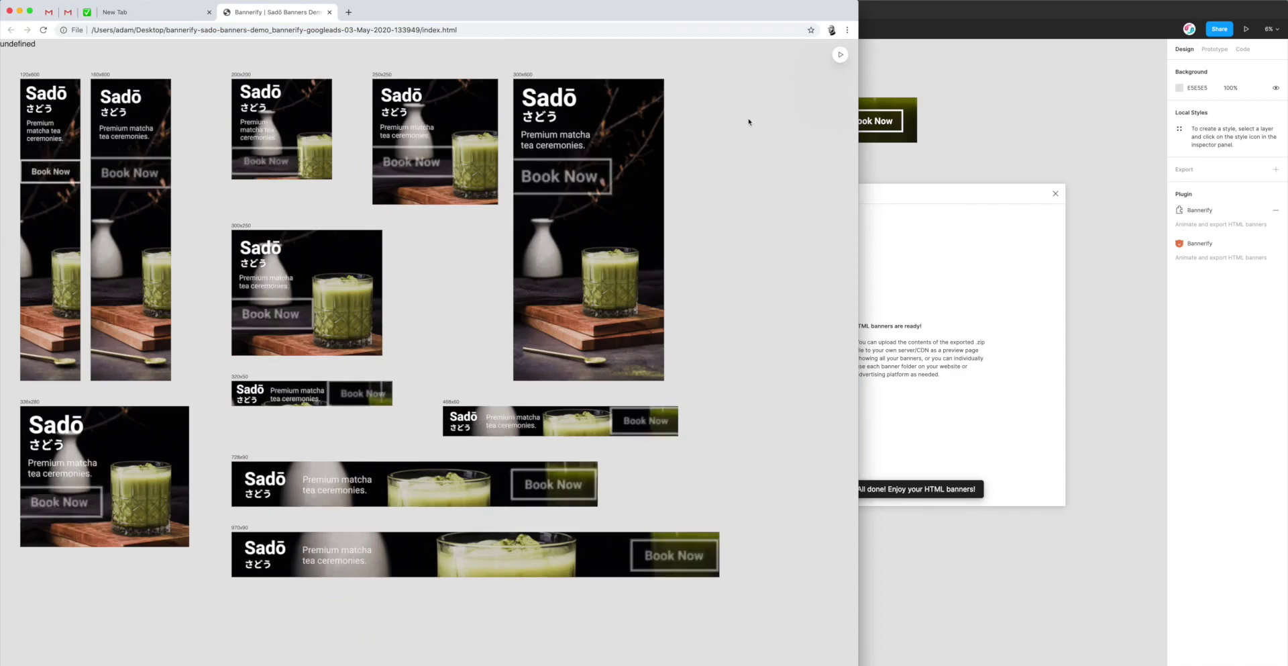
{"action": "left_click", "coordinate": [840, 54]}
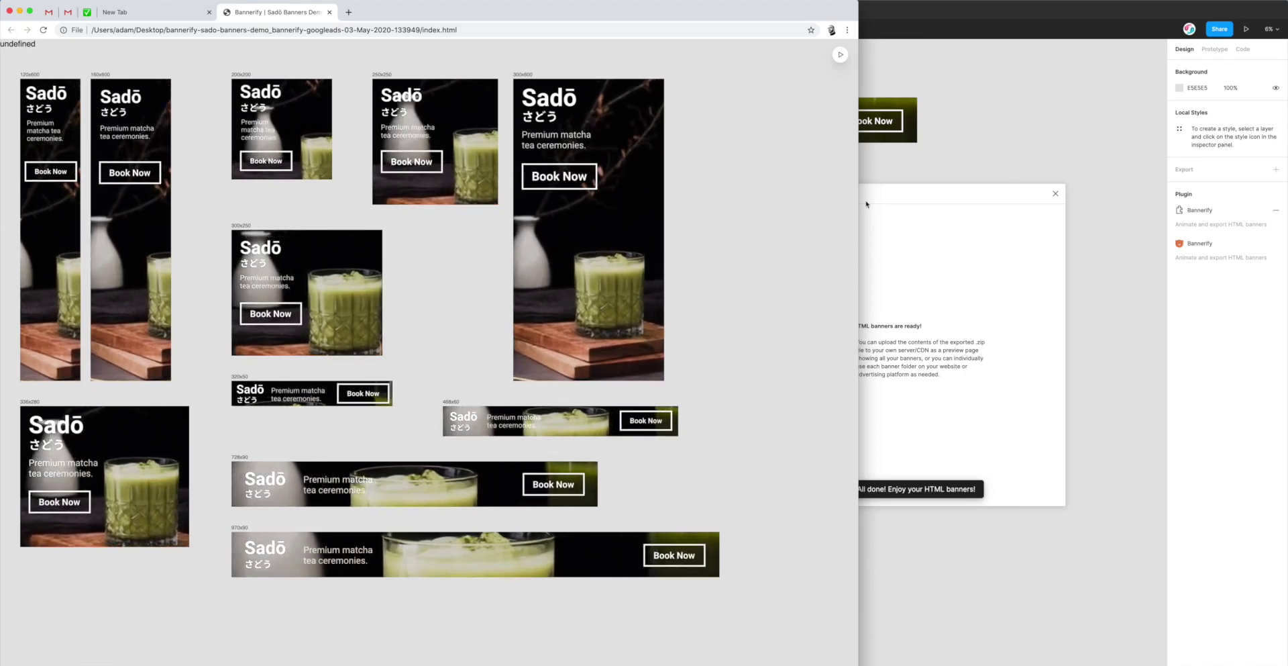
Resize the browser window and check the preview page's developer console during a page reload, closing the developer tools when done.
{"action": "left_click_drag", "start_coordinate": [859, 202], "coordinate": [794, 177]}
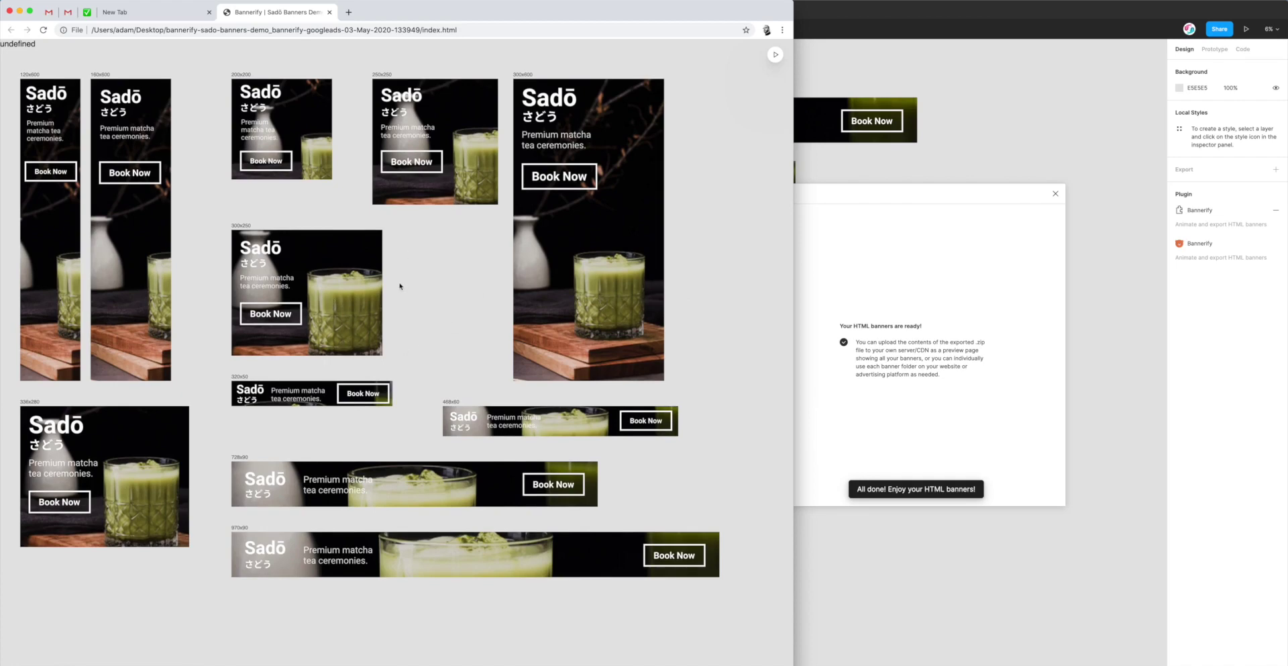
{"action": "right_click", "coordinate": [393, 226]}
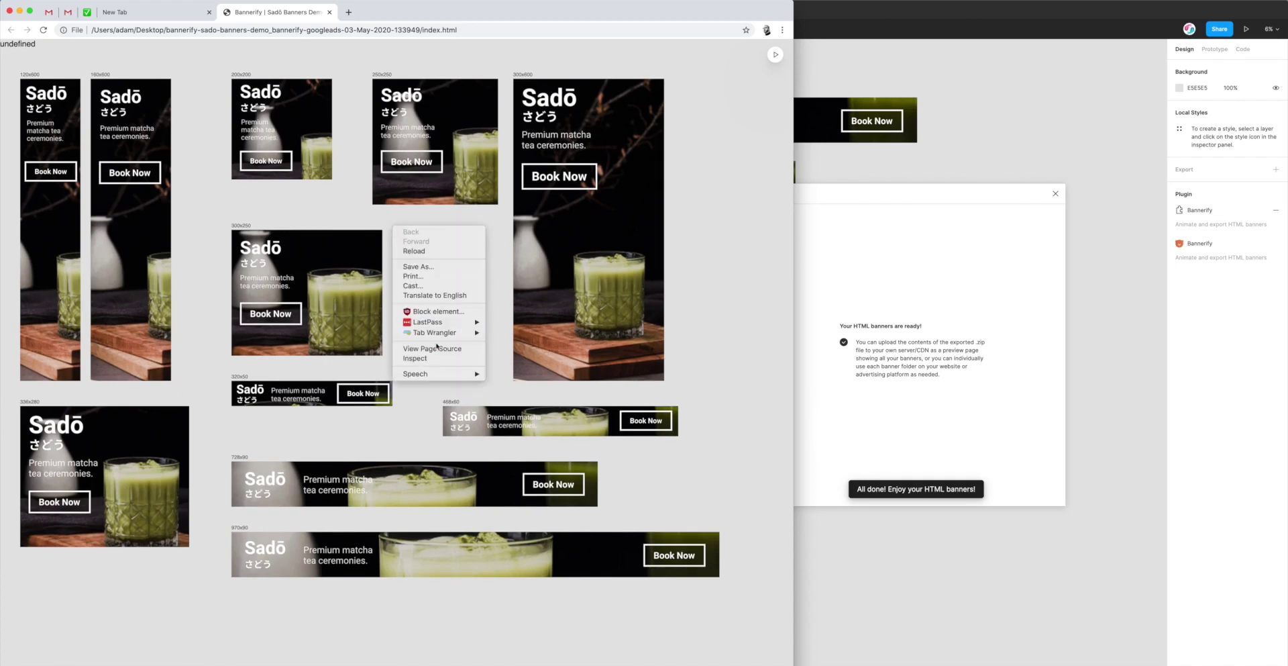
{"action": "left_click", "coordinate": [437, 359]}
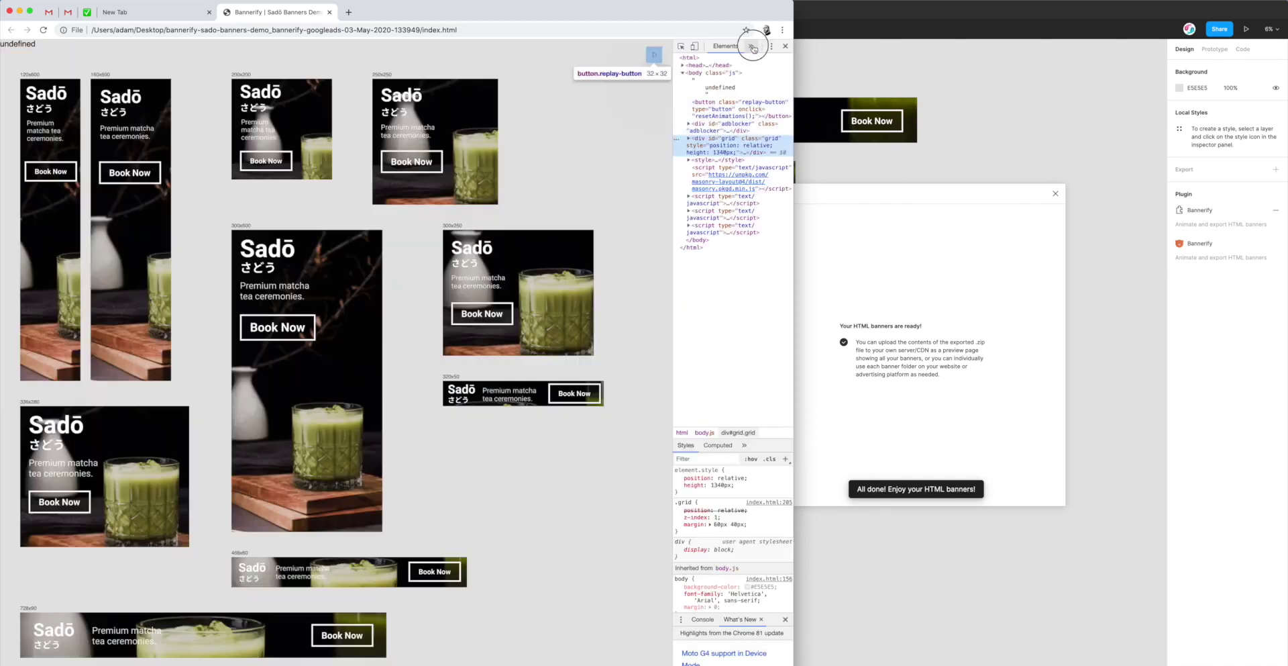
{"action": "key", "text": "super+alt+j"}
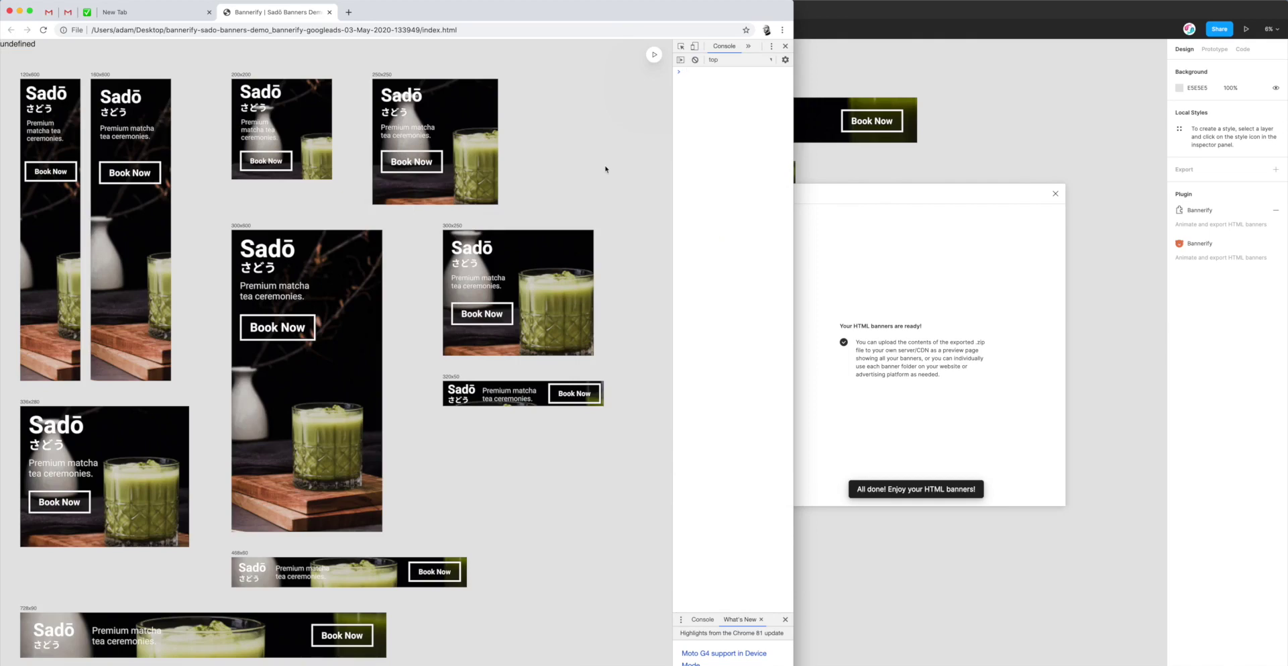
{"action": "key", "text": "super+r"}
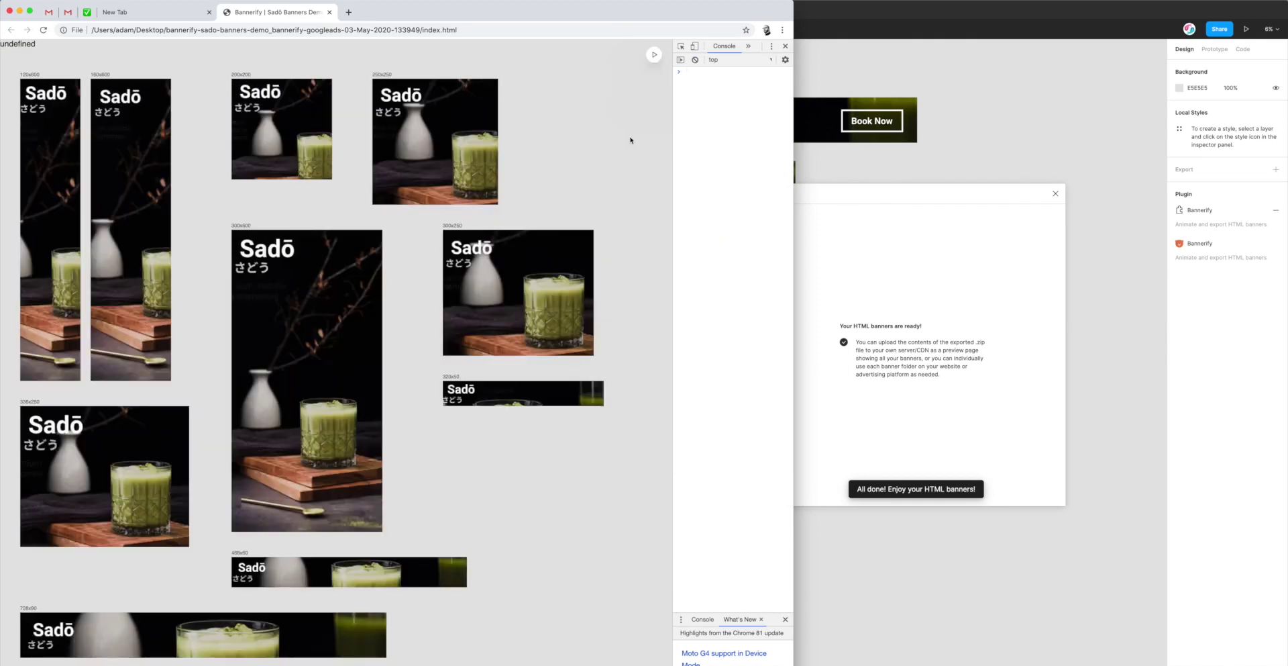
{"action": "left_click_drag", "start_coordinate": [673, 147], "coordinate": [643, 148]}
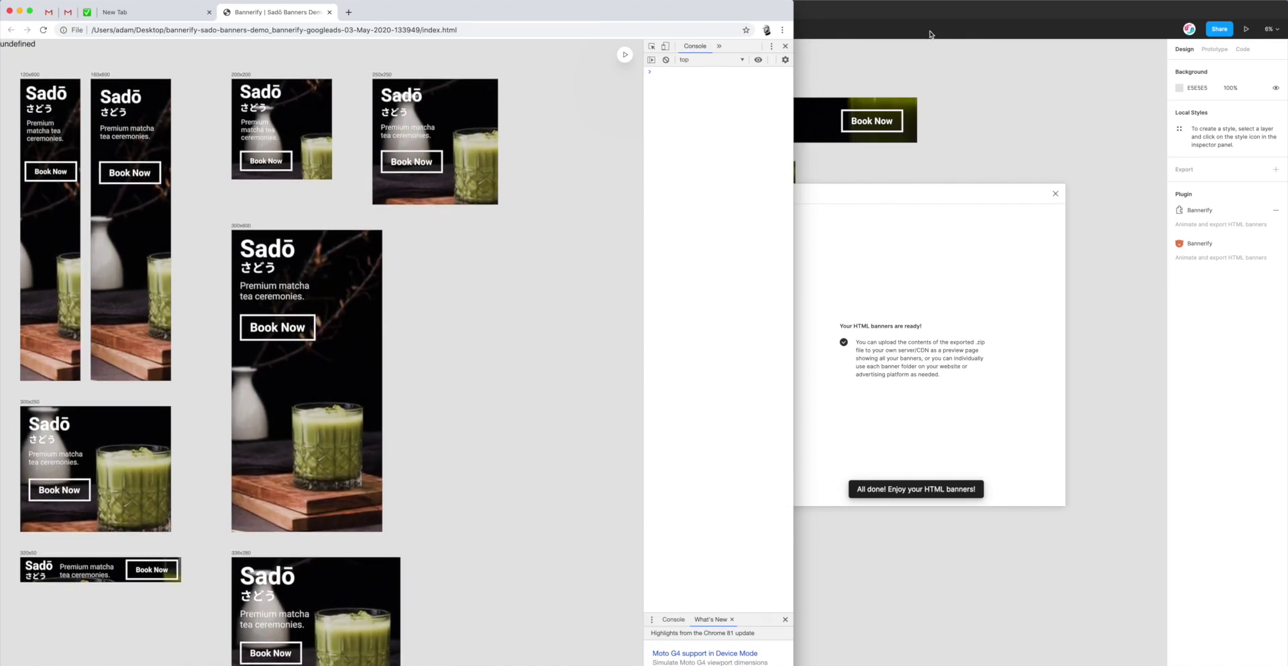
{"action": "left_click", "coordinate": [785, 46]}
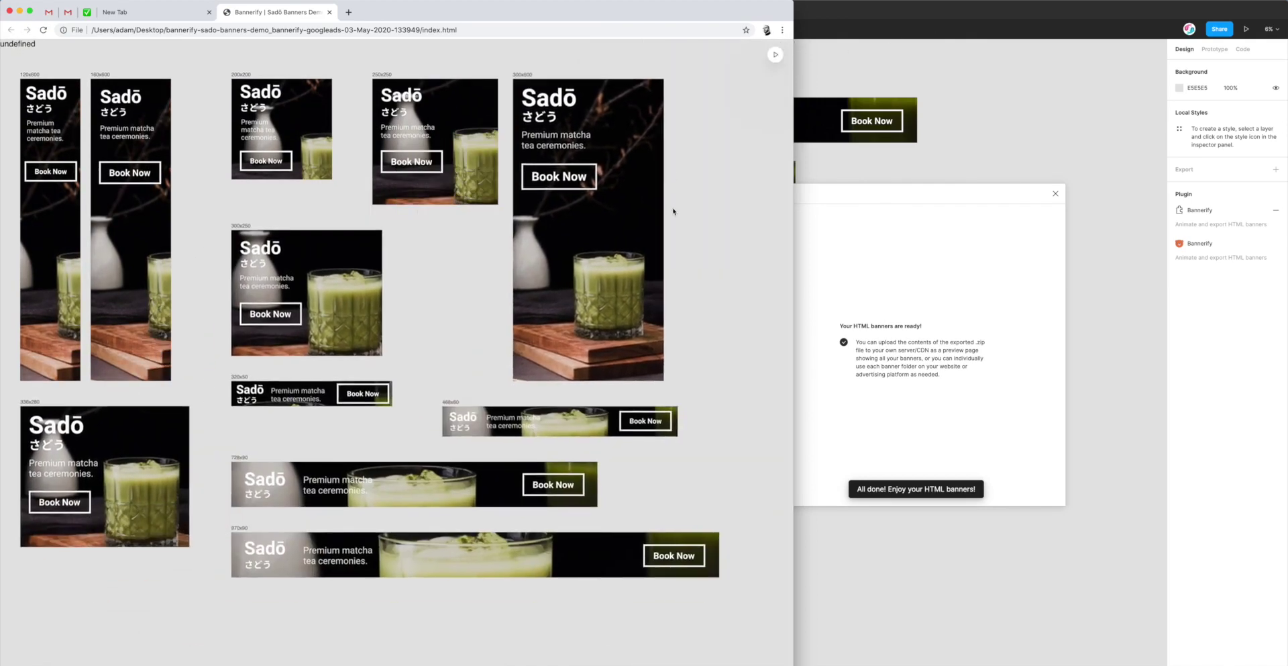
{"action": "mouse_move", "coordinate": [793, 206]}
{"action": "left_mouse_down"}
{"action": "mouse_move", "coordinate": [826, 206]}
{"action": "mouse_move", "coordinate": [806, 206]}
{"action": "left_mouse_up"}
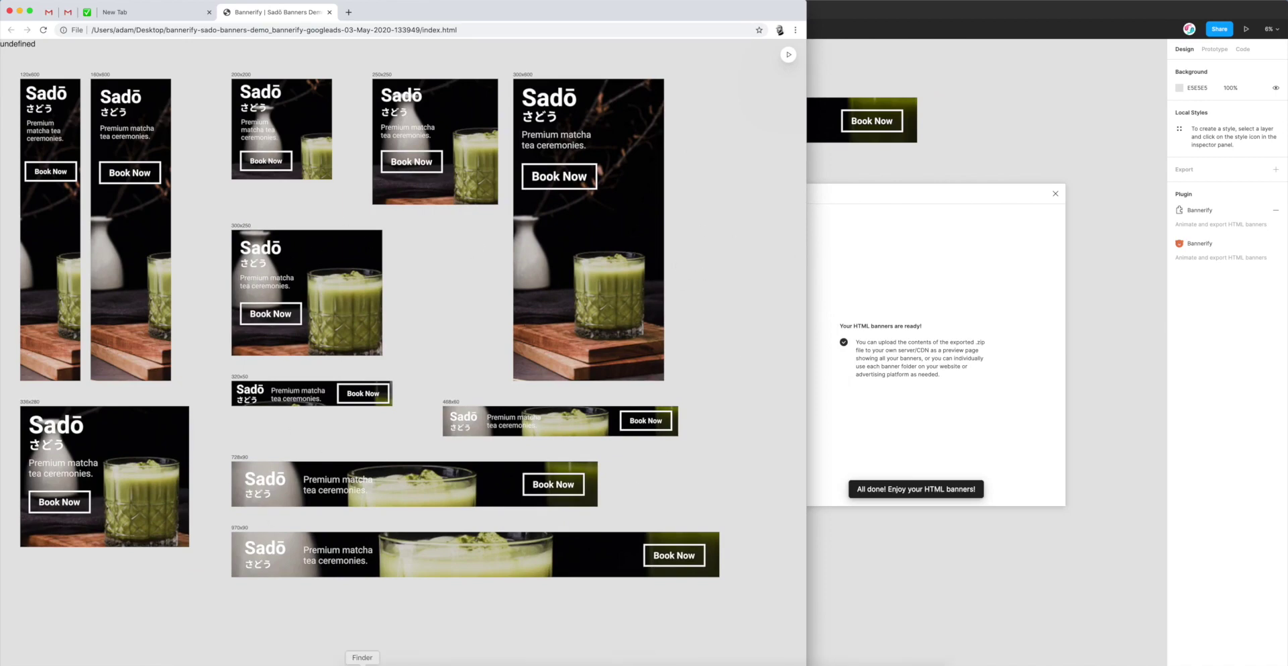
Switch to Finder and open the exported 300x250-medium-rectangle folder as a project in Visual Studio Code.
{"action": "left_click", "coordinate": [376, 661]}
{"action": "left_click_drag", "start_coordinate": [501, 116], "coordinate": [461, 114]}
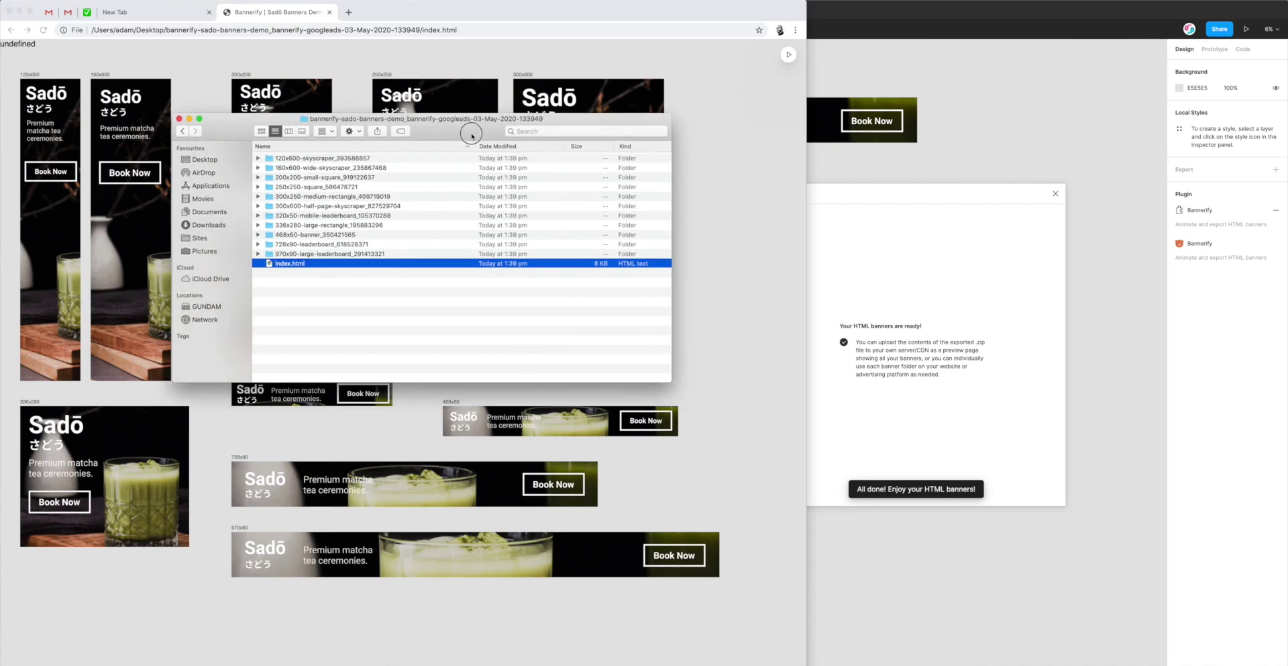
{"action": "left_click", "coordinate": [422, 663]}
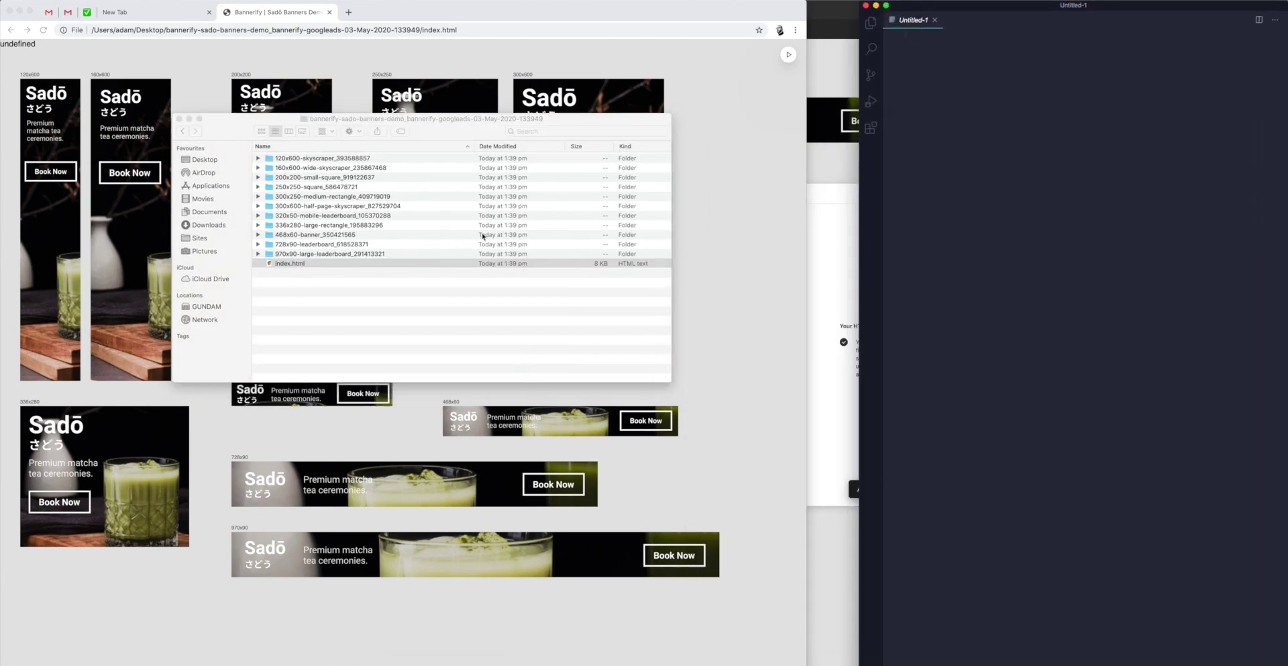
{"action": "left_click", "coordinate": [417, 282]}
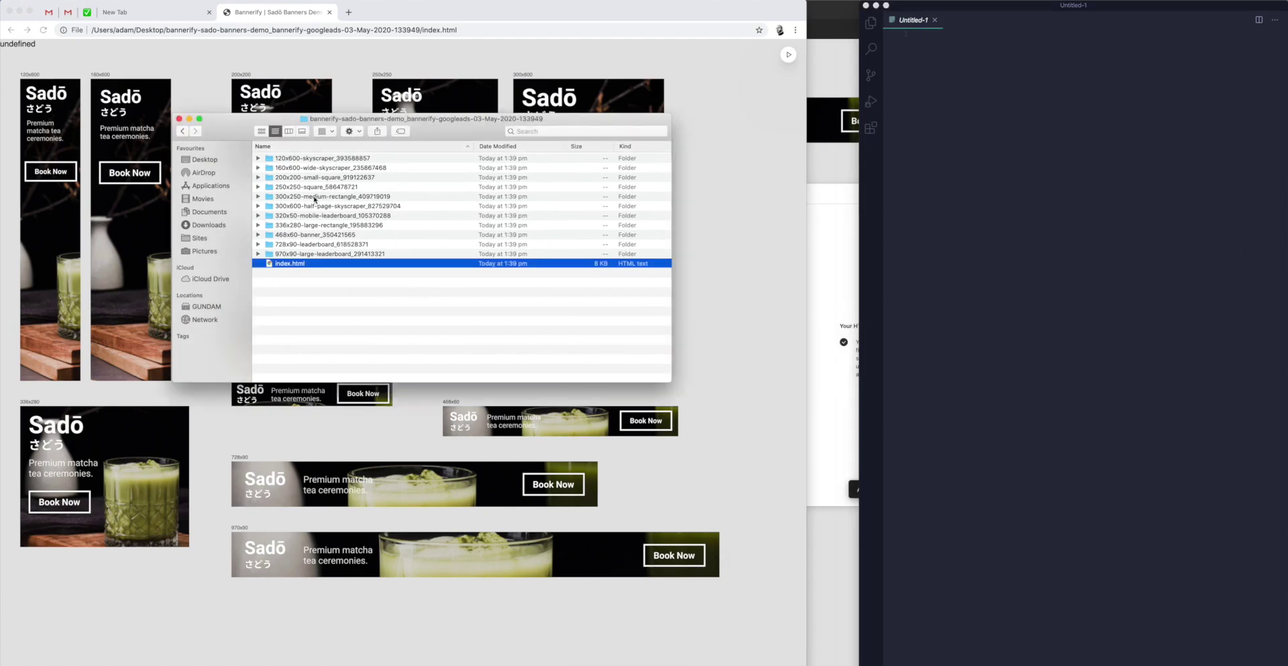
{"action": "left_click", "coordinate": [315, 198]}
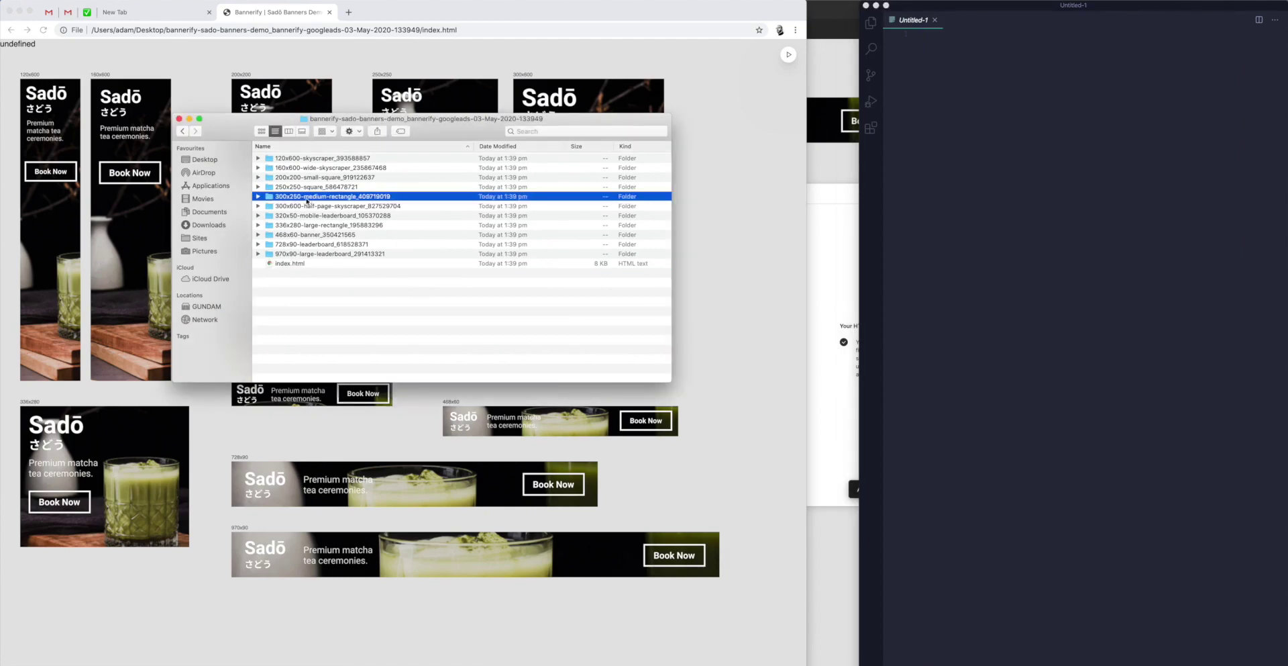
{"action": "left_click_drag", "start_coordinate": [288, 199], "coordinate": [970, 209]}
Open the medium rectangle folder in Finder and launch its index.html in the browser.
{"action": "left_click", "coordinate": [330, 199]}
{"action": "double_click", "coordinate": [330, 199]}
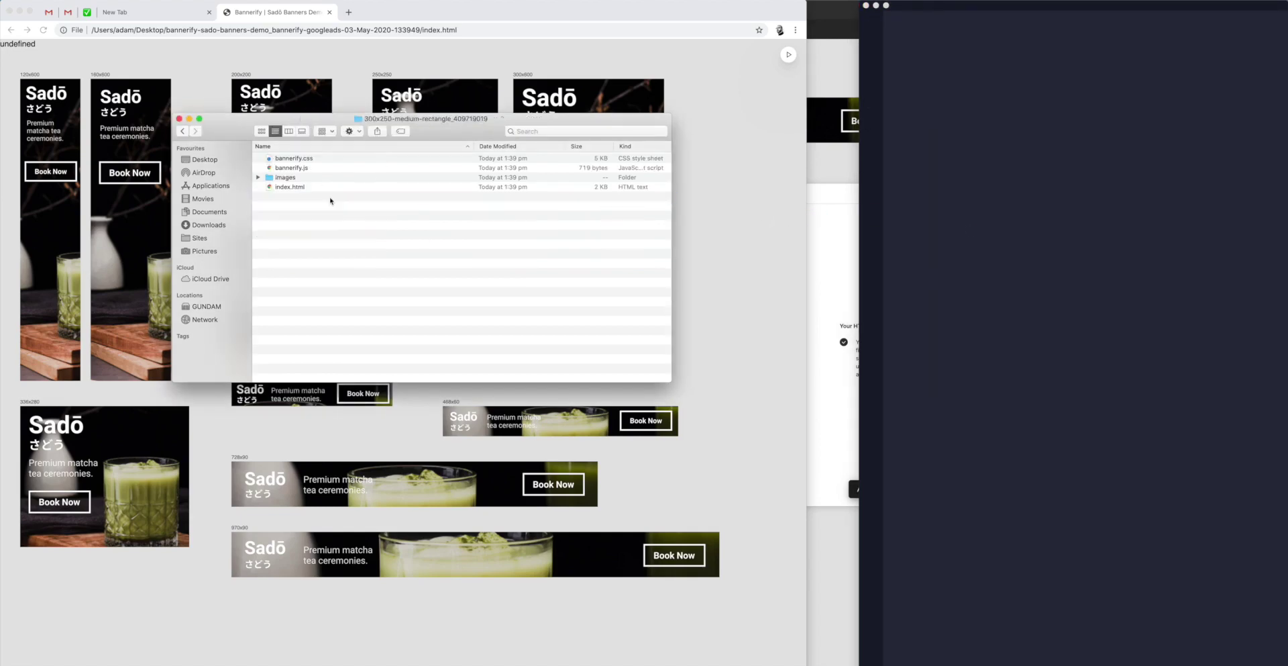
{"action": "left_click", "coordinate": [294, 187]}
{"action": "double_click", "coordinate": [294, 188]}
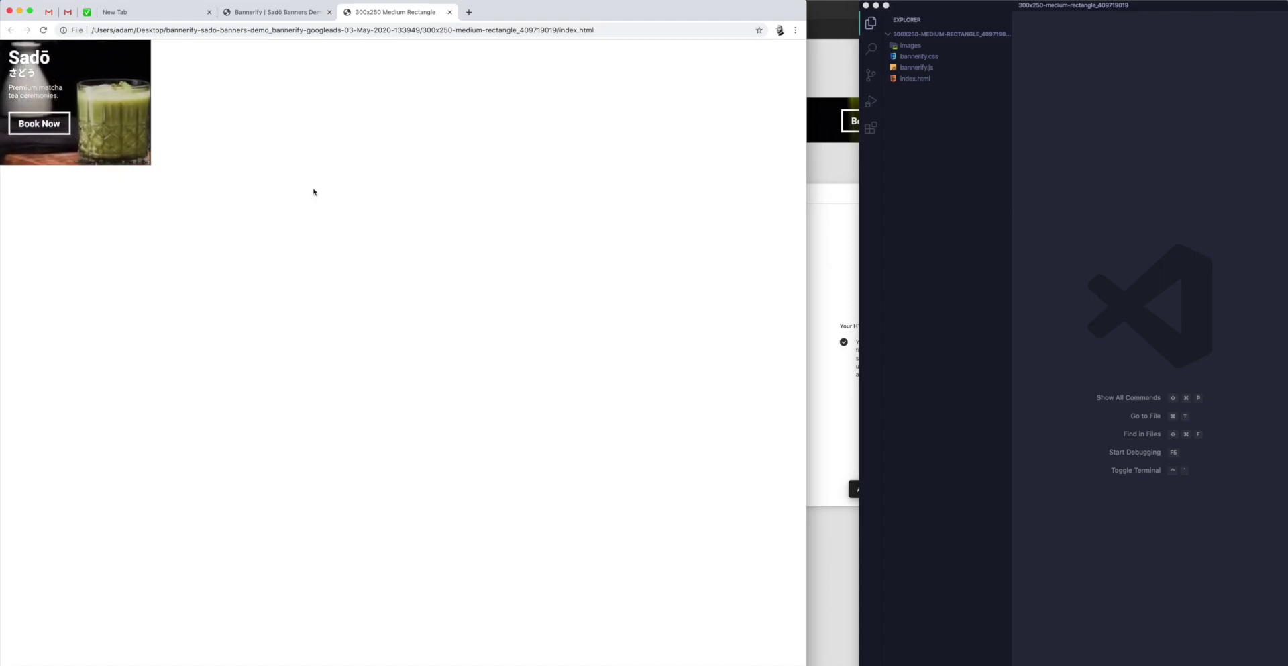
Open index.html in a widened code editor window and examine its ad.size meta tag and the banner div's layer markup.
{"action": "left_click", "coordinate": [976, 19]}
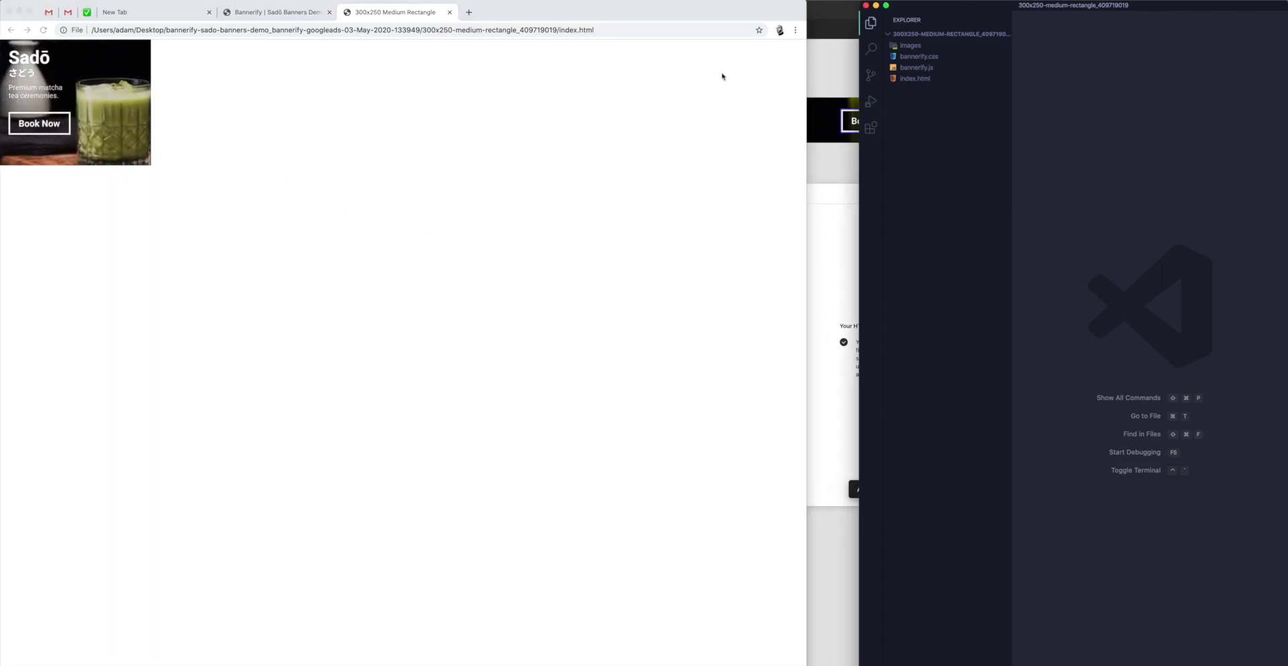
{"action": "left_click", "coordinate": [913, 78]}
{"action": "left_click_drag", "start_coordinate": [860, 164], "coordinate": [614, 162]}
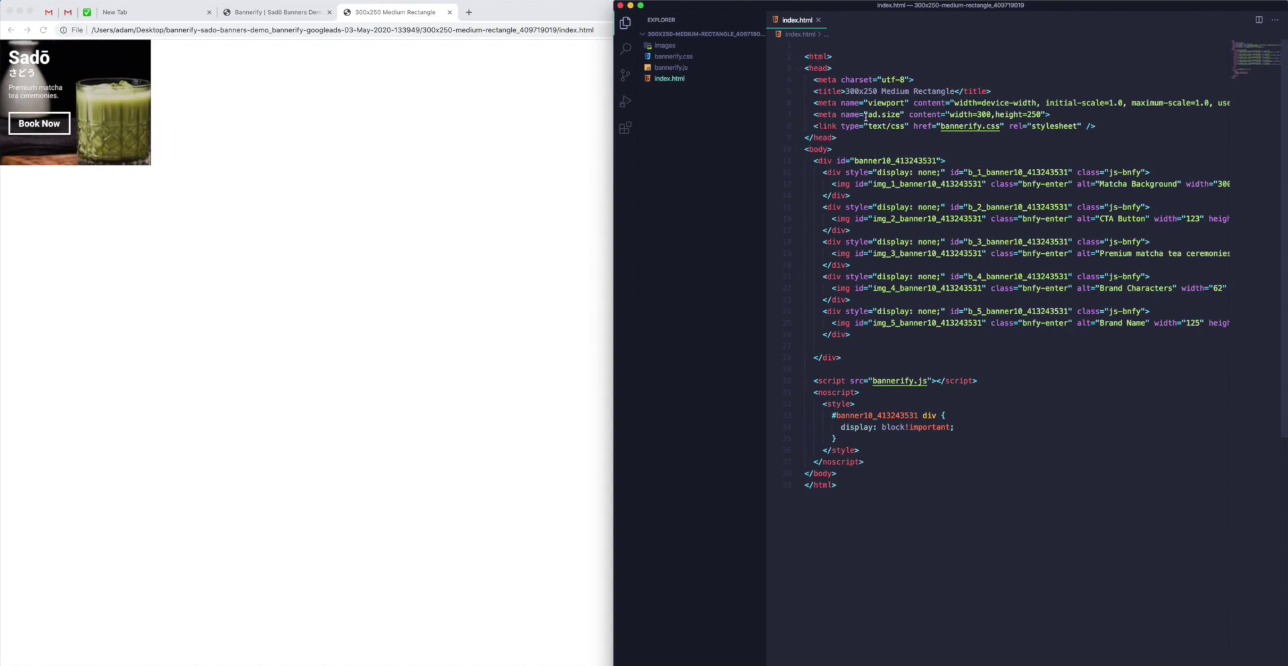
{"action": "left_click_drag", "start_coordinate": [820, 114], "coordinate": [1067, 114]}
{"action": "left_click", "coordinate": [1066, 114]}
{"action": "left_click_drag", "start_coordinate": [814, 161], "coordinate": [866, 369]}
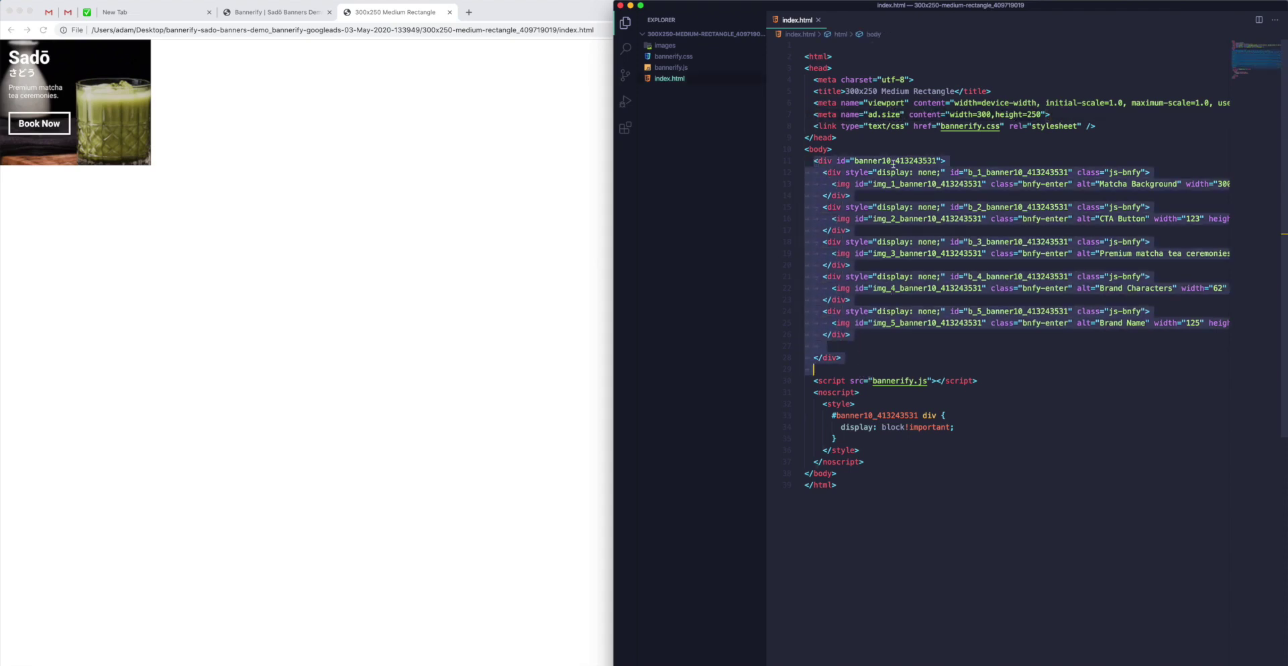
{"action": "scroll", "coordinate": [924, 216], "scroll_direction": "right", "scroll_amount": 2}
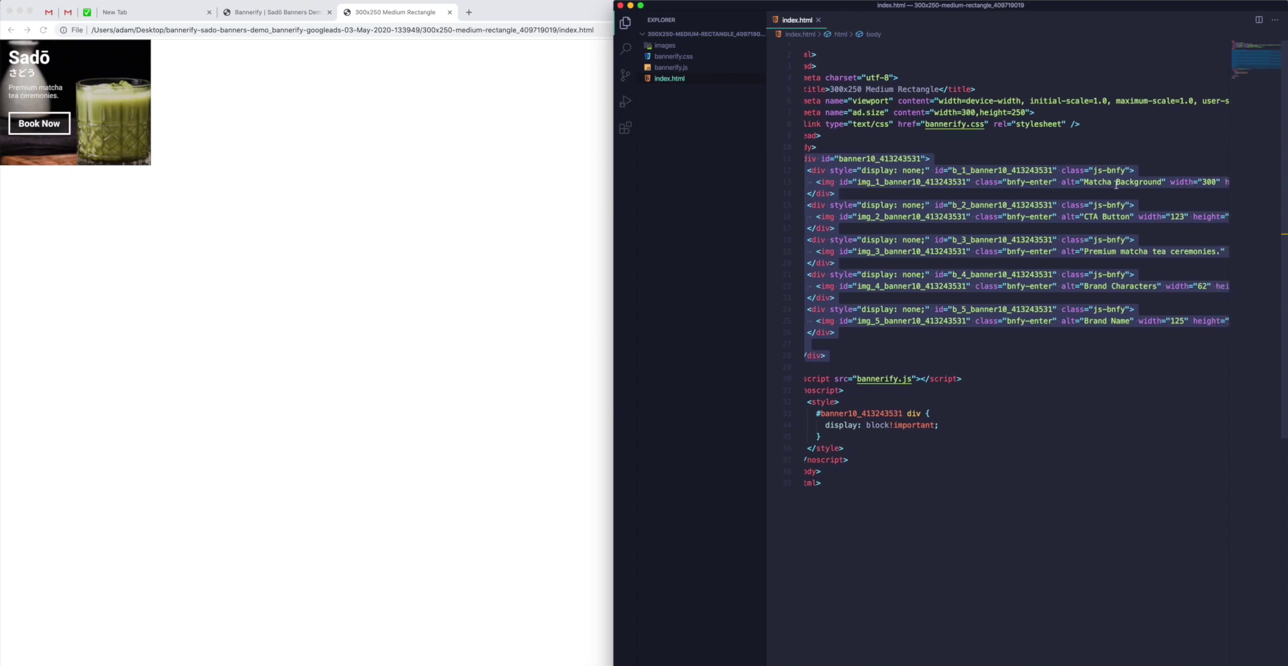
Open bannerify.css and examine the banner's layer positions, image sizes and animation rules.
{"action": "left_click", "coordinate": [666, 59]}
{"action": "scroll", "coordinate": [857, 184], "scroll_direction": "down", "scroll_amount": 15}
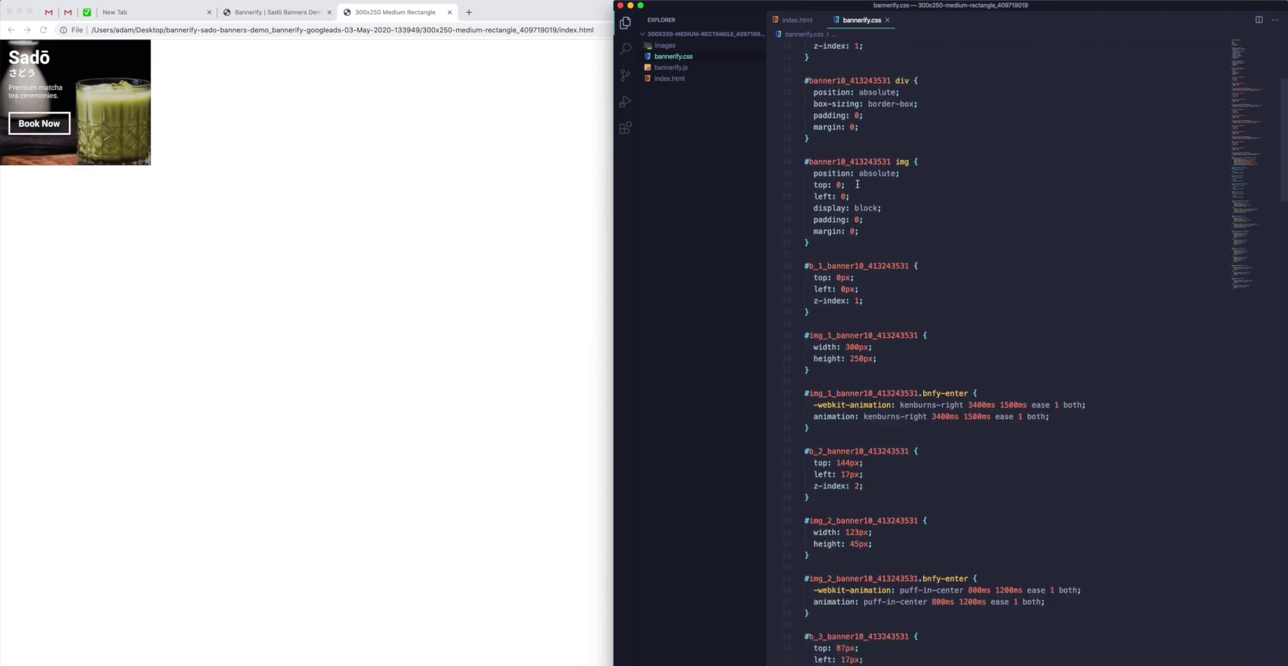
{"action": "scroll", "coordinate": [858, 183], "scroll_direction": "down", "scroll_amount": 5}
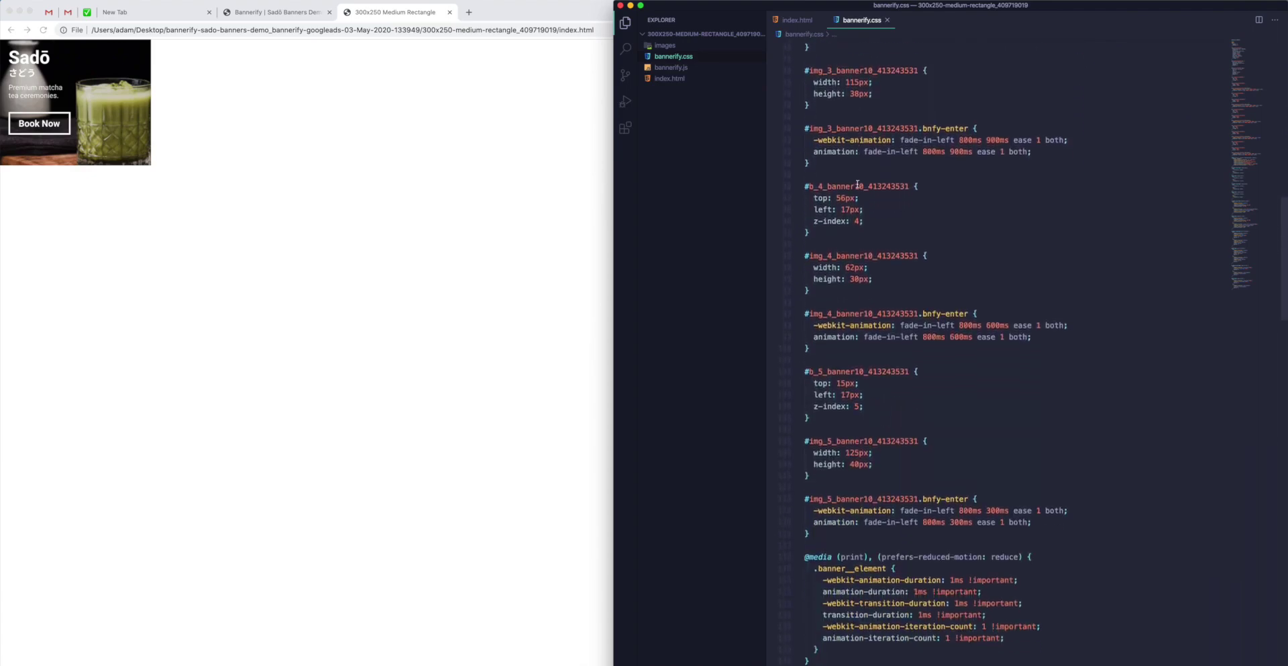
{"action": "scroll", "coordinate": [793, 134], "scroll_direction": "up", "scroll_amount": 20}
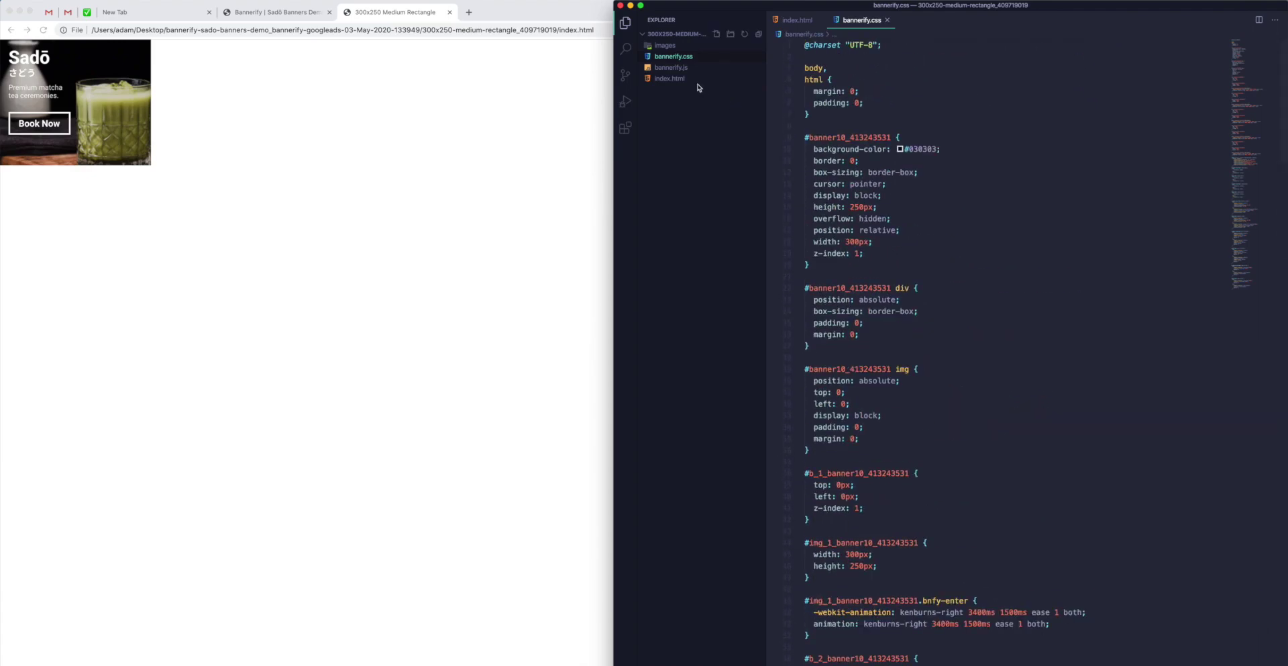
Examine the image-loading script in bannerify.js and return to the start of the index.html code.
{"action": "left_click", "coordinate": [671, 67]}
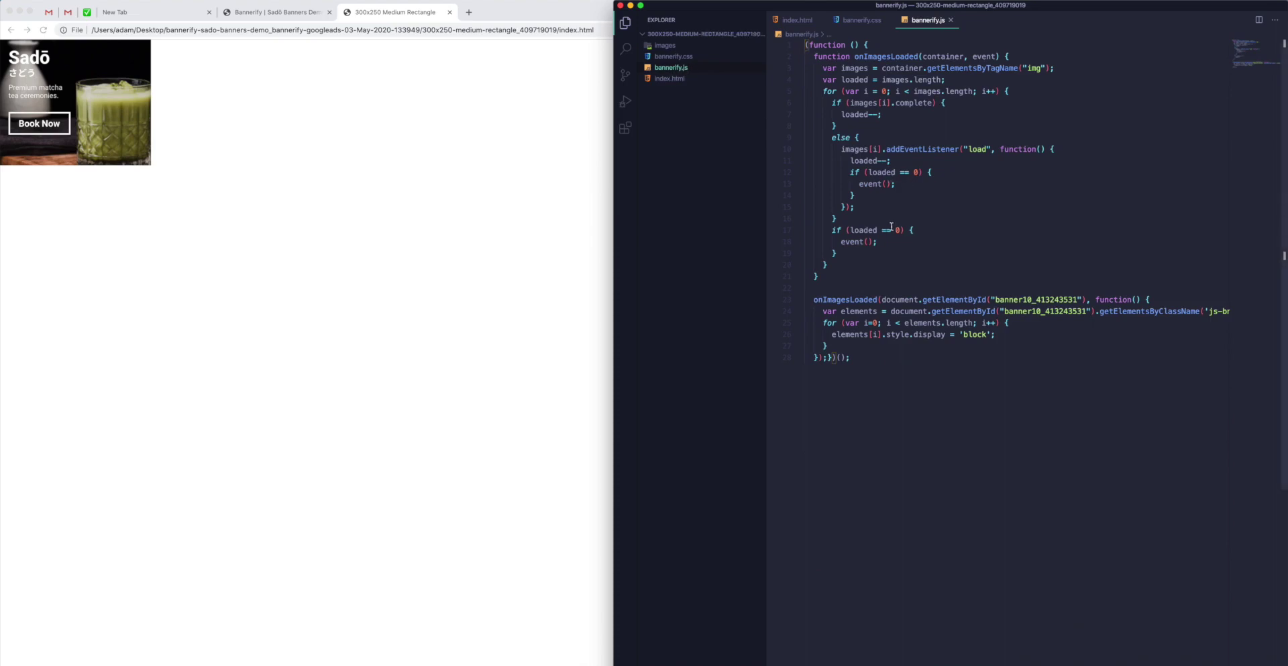
{"action": "scroll", "coordinate": [883, 249], "scroll_direction": "right", "scroll_amount": 3}
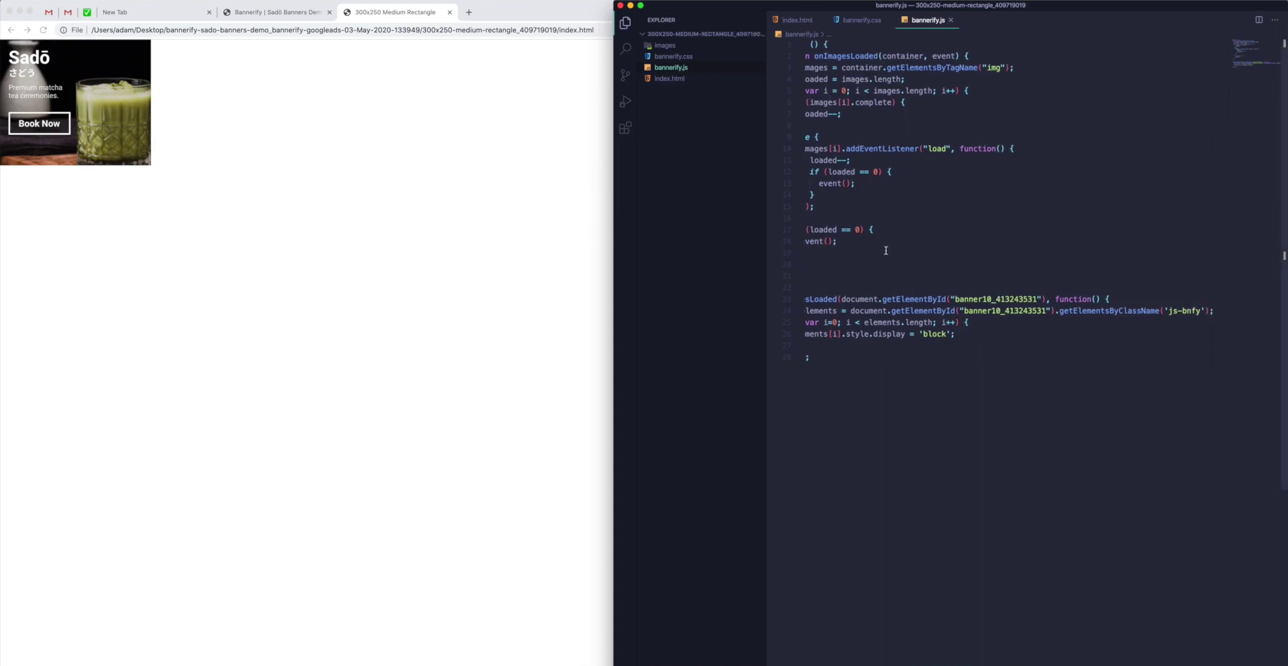
{"action": "scroll", "coordinate": [848, 229], "scroll_direction": "left", "scroll_amount": 3}
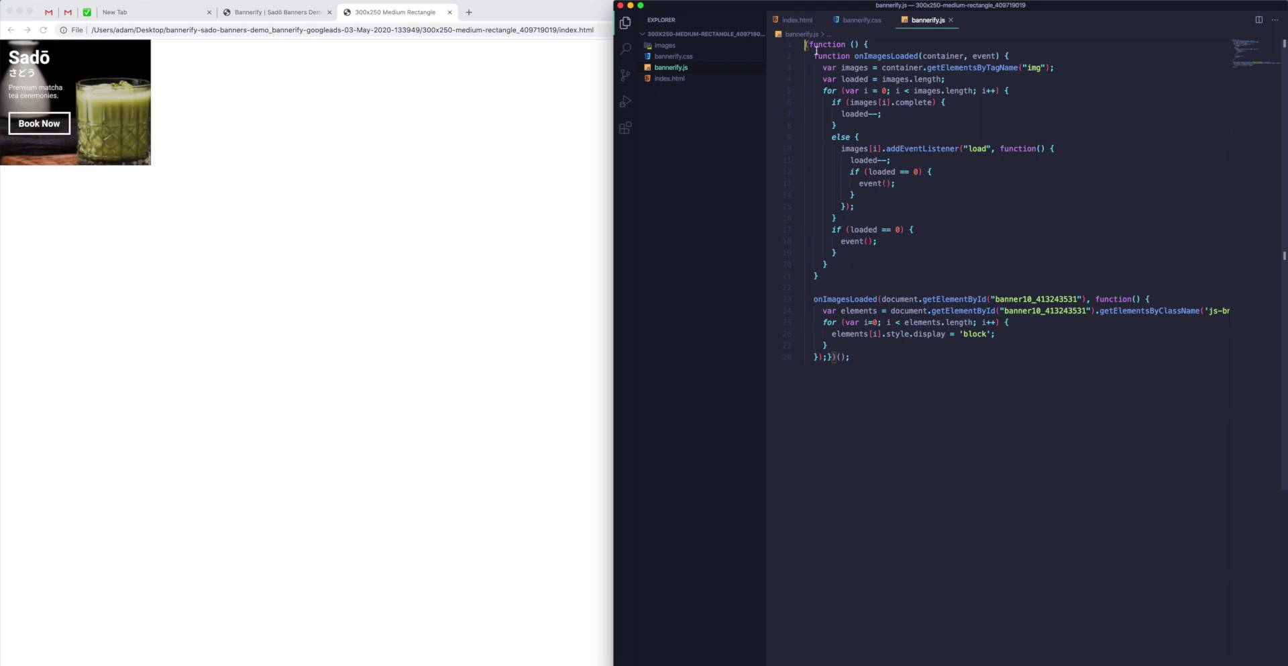
{"action": "left_click", "coordinate": [796, 21]}
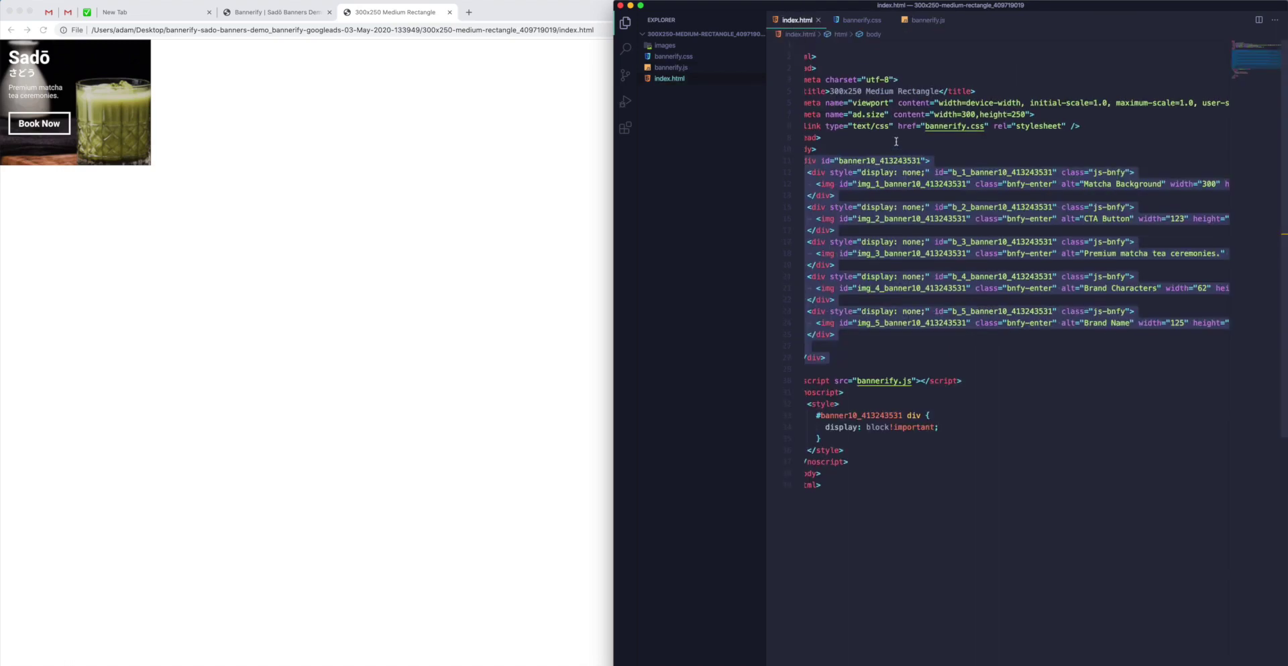
{"action": "left_click", "coordinate": [1094, 131]}
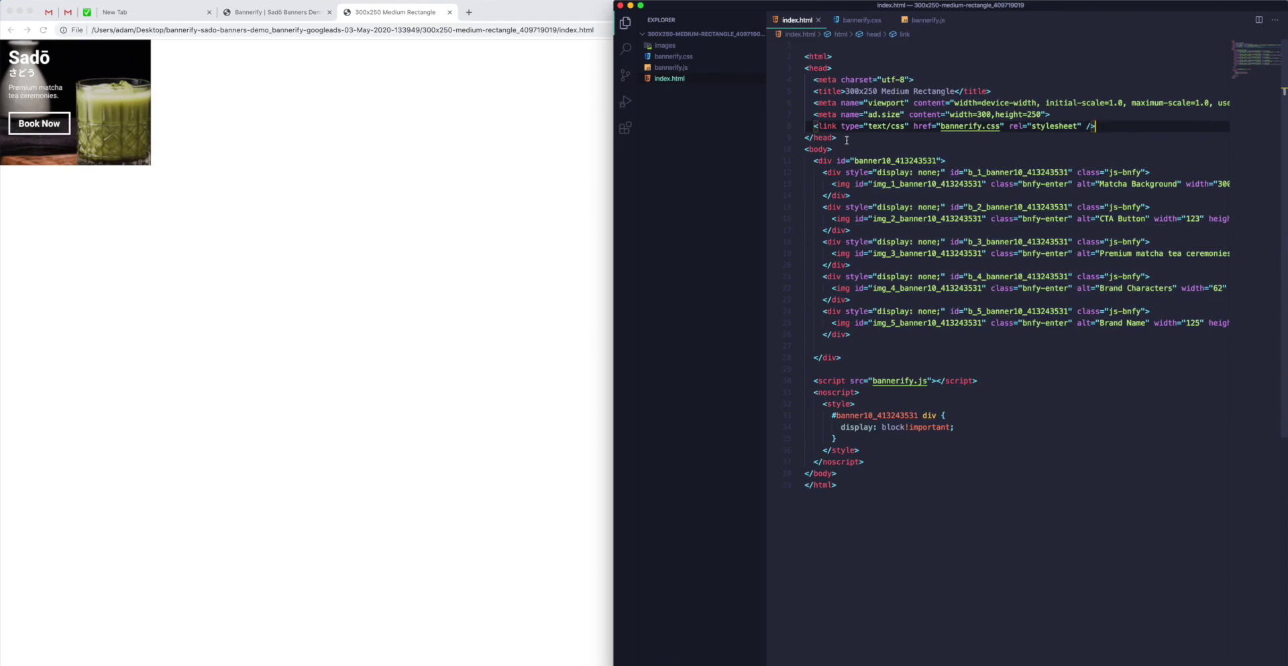
Switch to the browser and load the HTML5 Validator at h5validator.appspot.com/adwords/asset.
{"action": "left_click", "coordinate": [487, 169]}
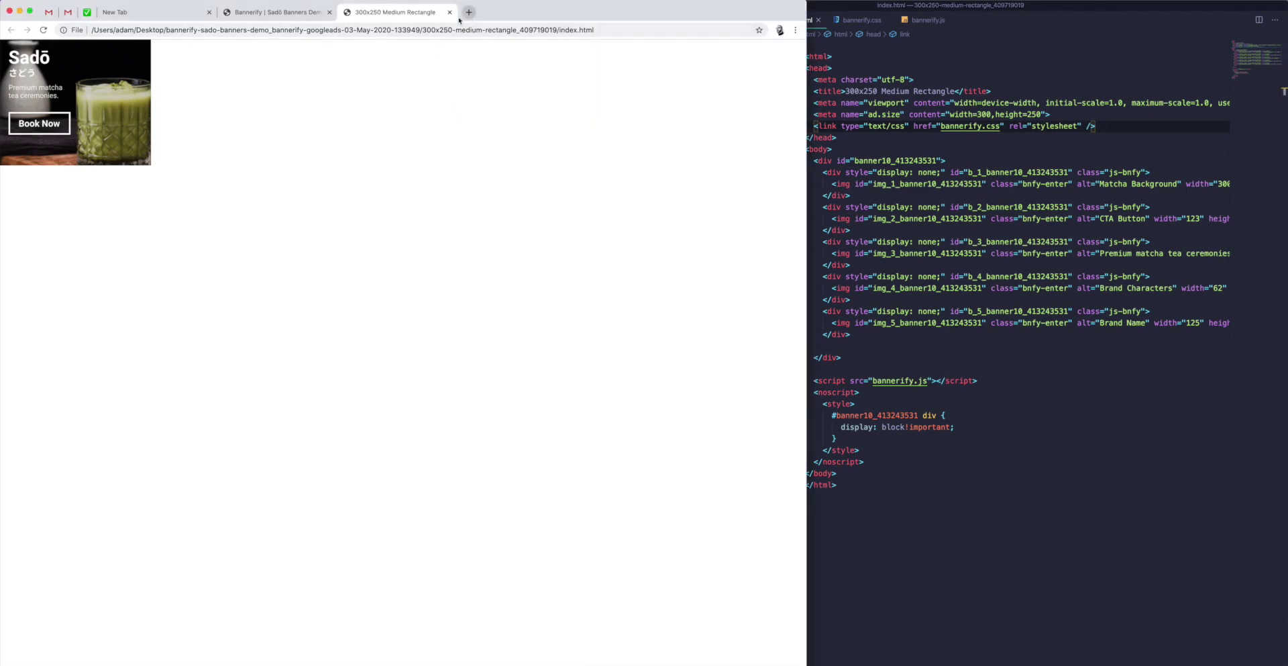
{"action": "left_click", "coordinate": [433, 29]}
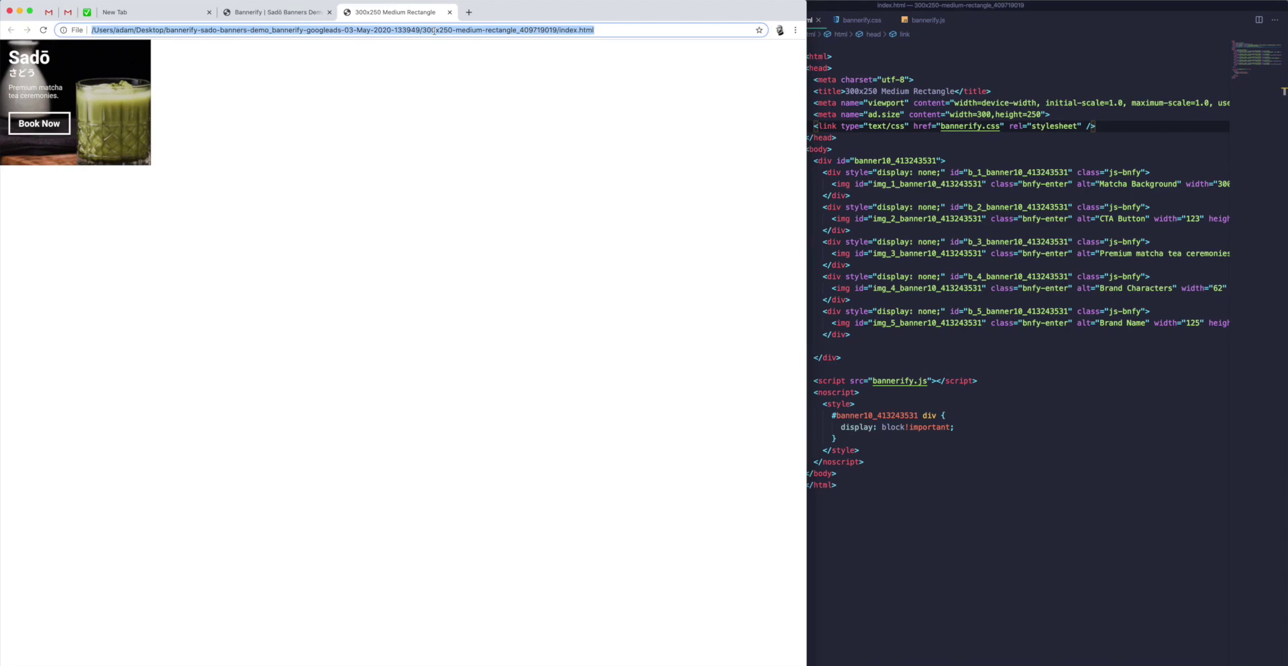
{"action": "type", "text": "h5validator.appspot.com/adwords/asset"}
{"action": "key", "text": "Return"}
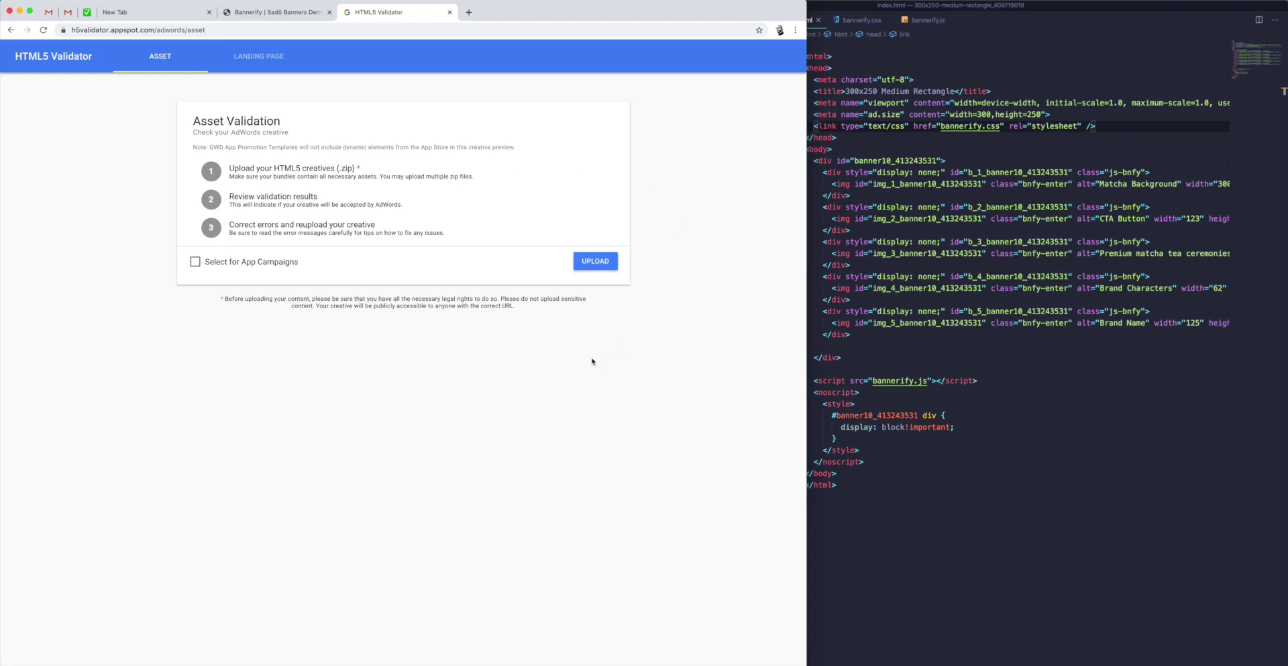
Switch to the 300x250-medium-rectangle folder in Finder and compress bannerify.css, bannerify.js, images and index.html into one zip archive.
{"action": "left_click", "coordinate": [363, 657]}
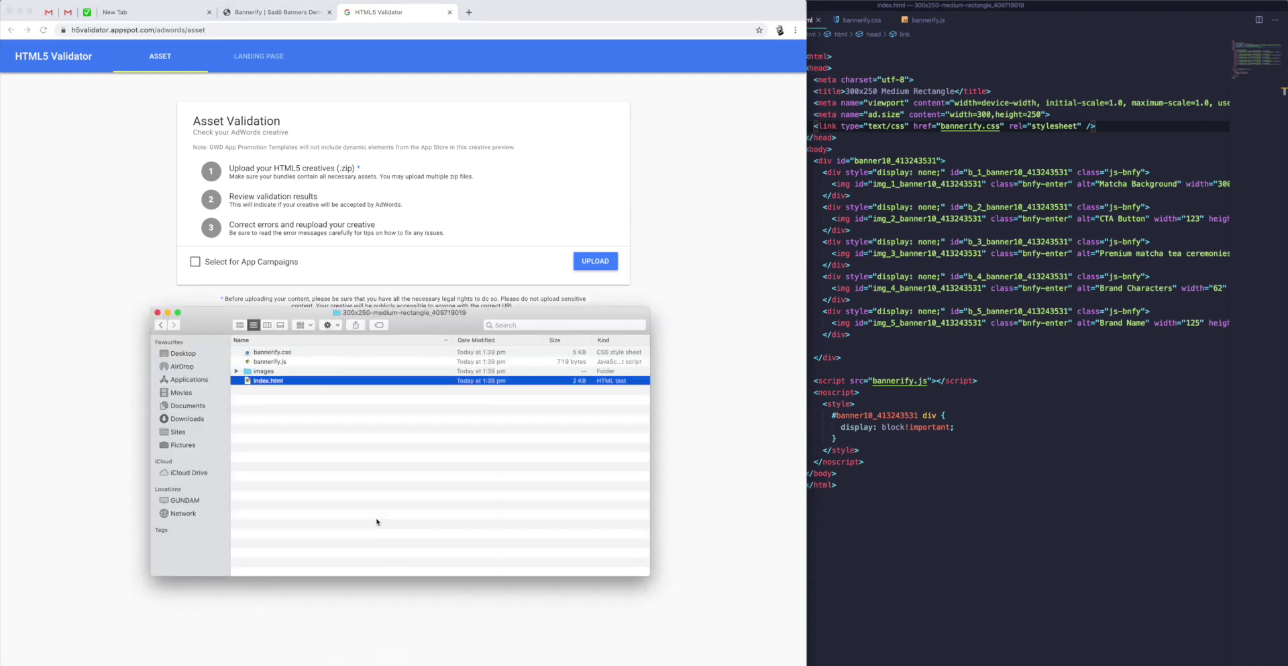
{"action": "left_click_drag", "start_coordinate": [337, 393], "coordinate": [276, 352]}
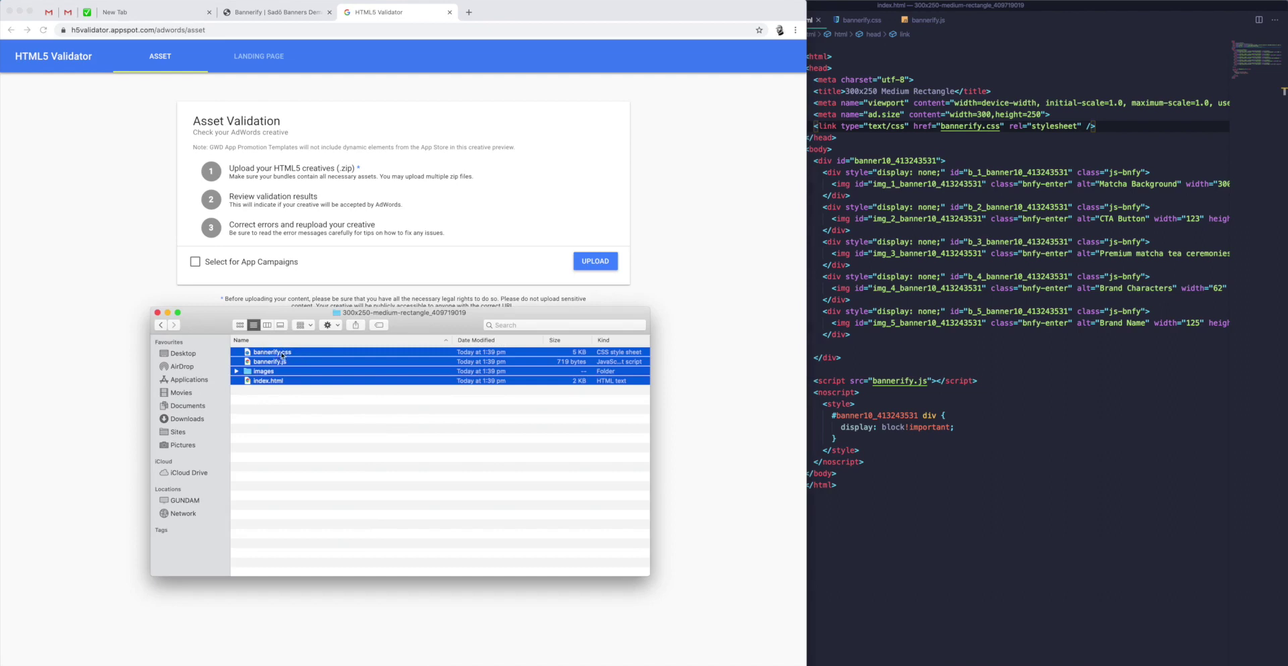
{"action": "right_click", "coordinate": [280, 351]}
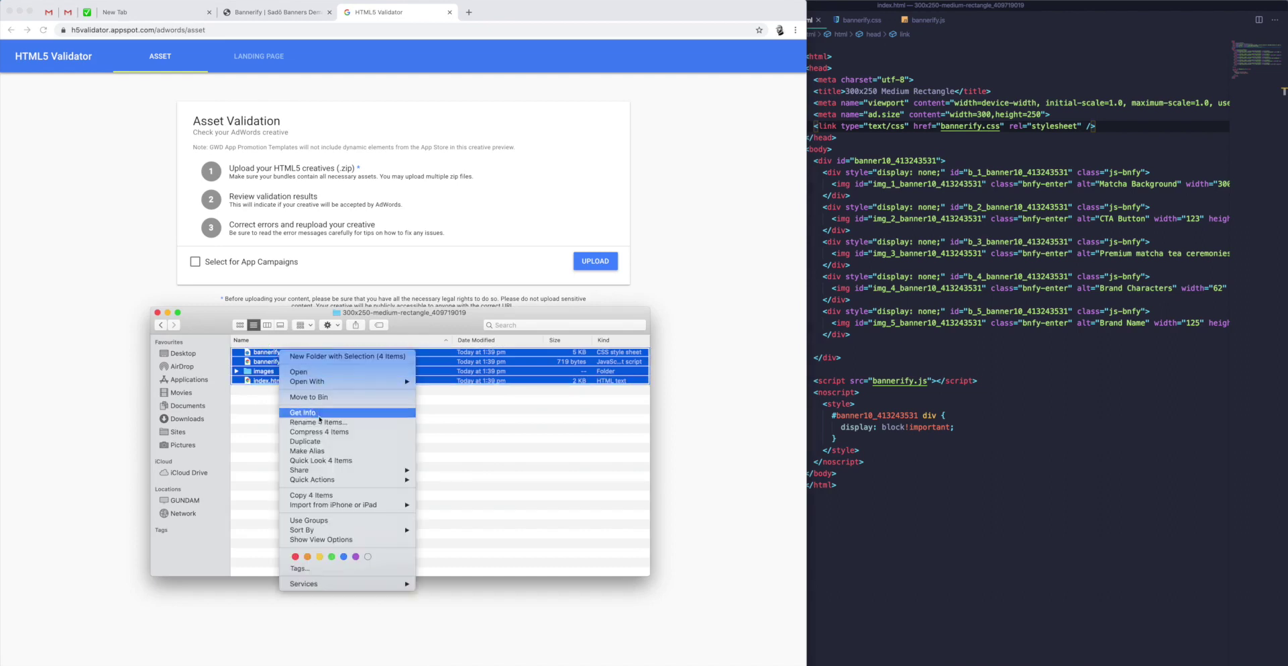
{"action": "left_click", "coordinate": [313, 433]}
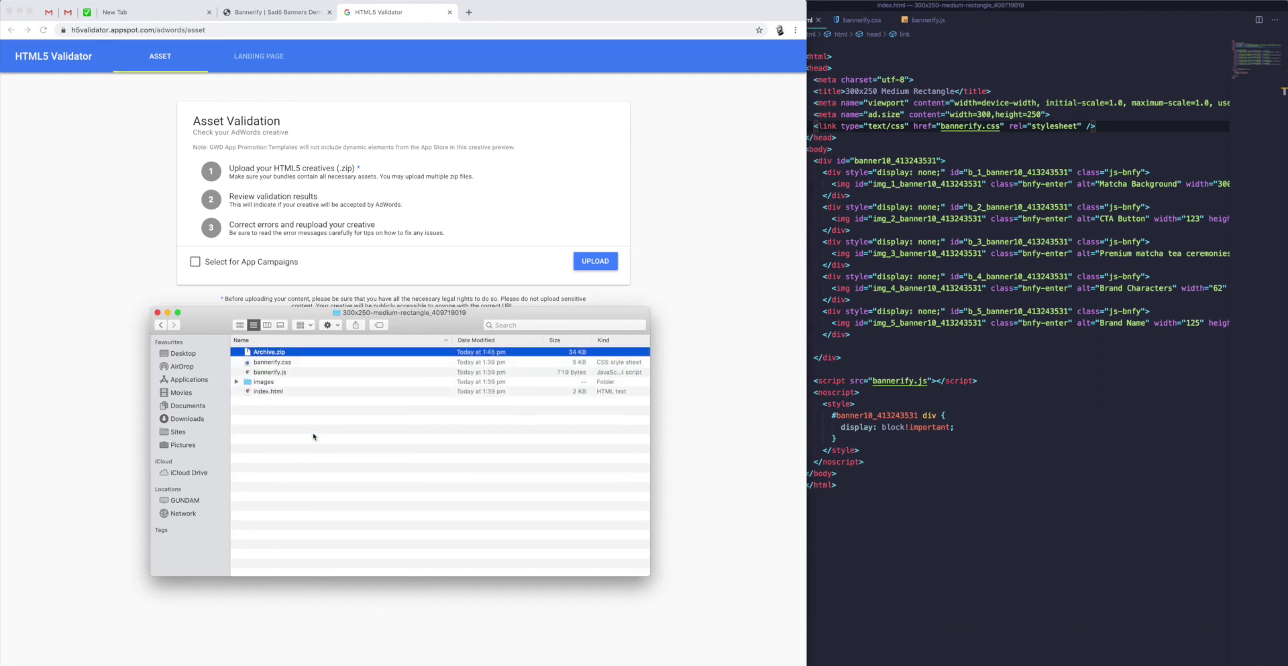
Uncover the validator's upload control and upload Archive.zip from the 300x250-medium-rectangle folder for asset validation.
{"action": "left_click_drag", "start_coordinate": [434, 323], "coordinate": [494, 344]}
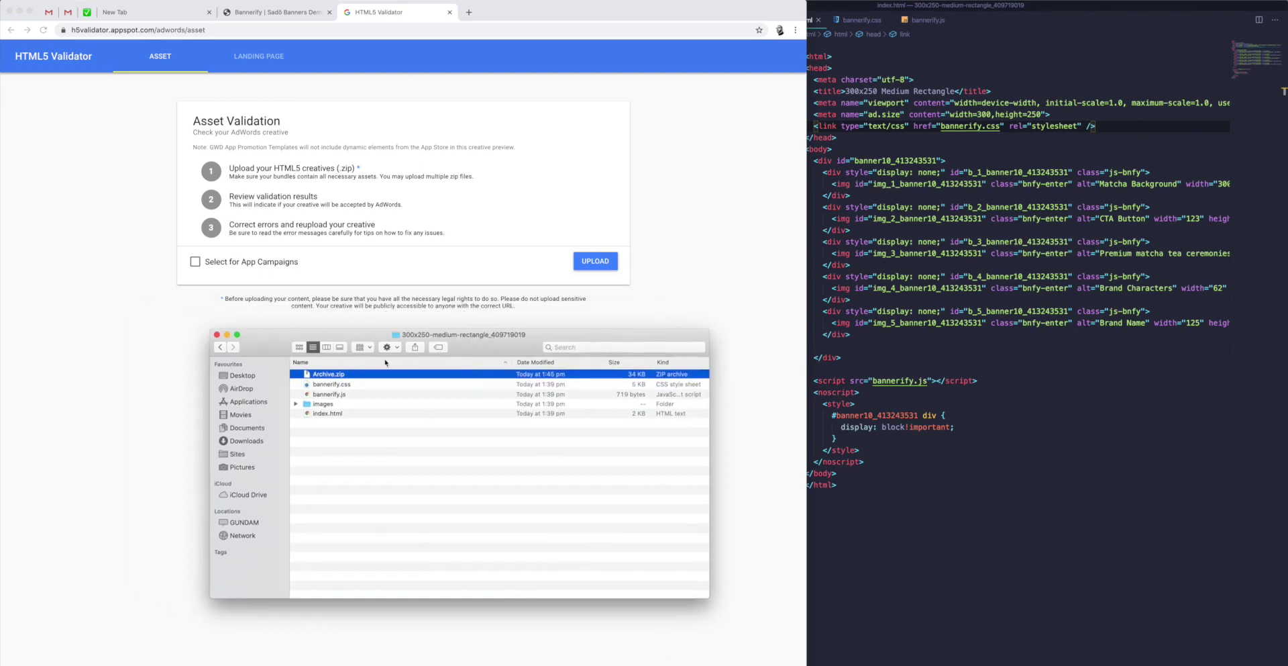
{"action": "left_click", "coordinate": [592, 264]}
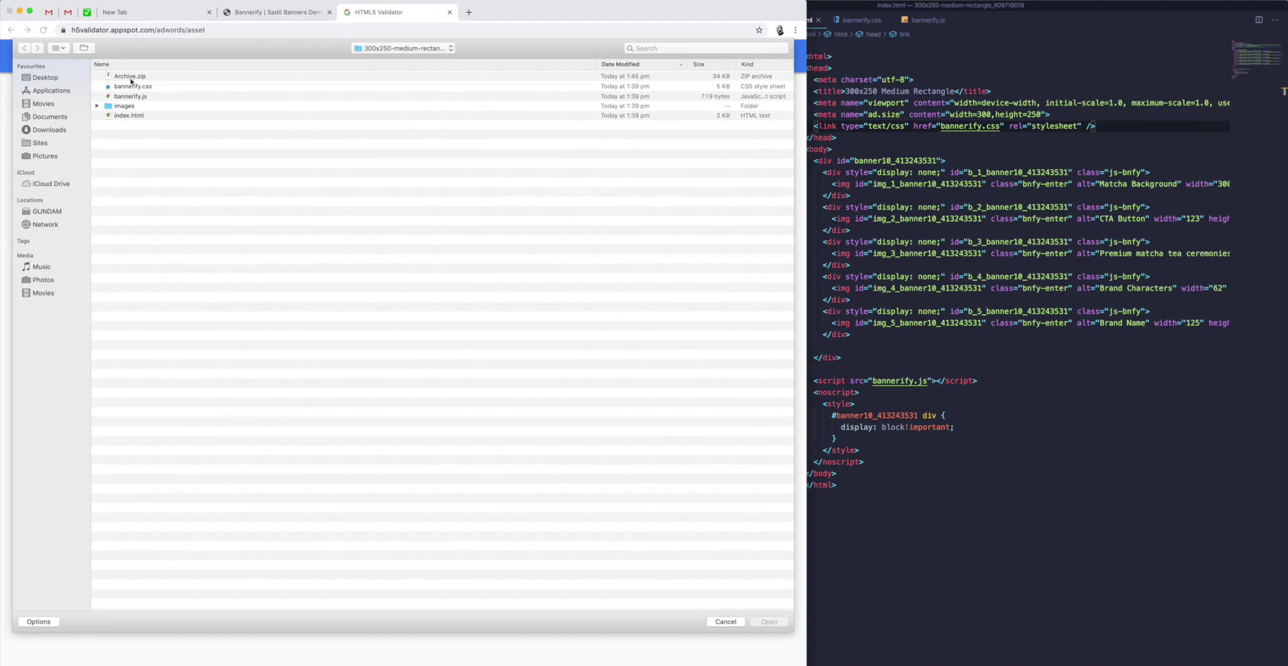
{"action": "left_click", "coordinate": [131, 78]}
{"action": "double_click", "coordinate": [129, 78]}
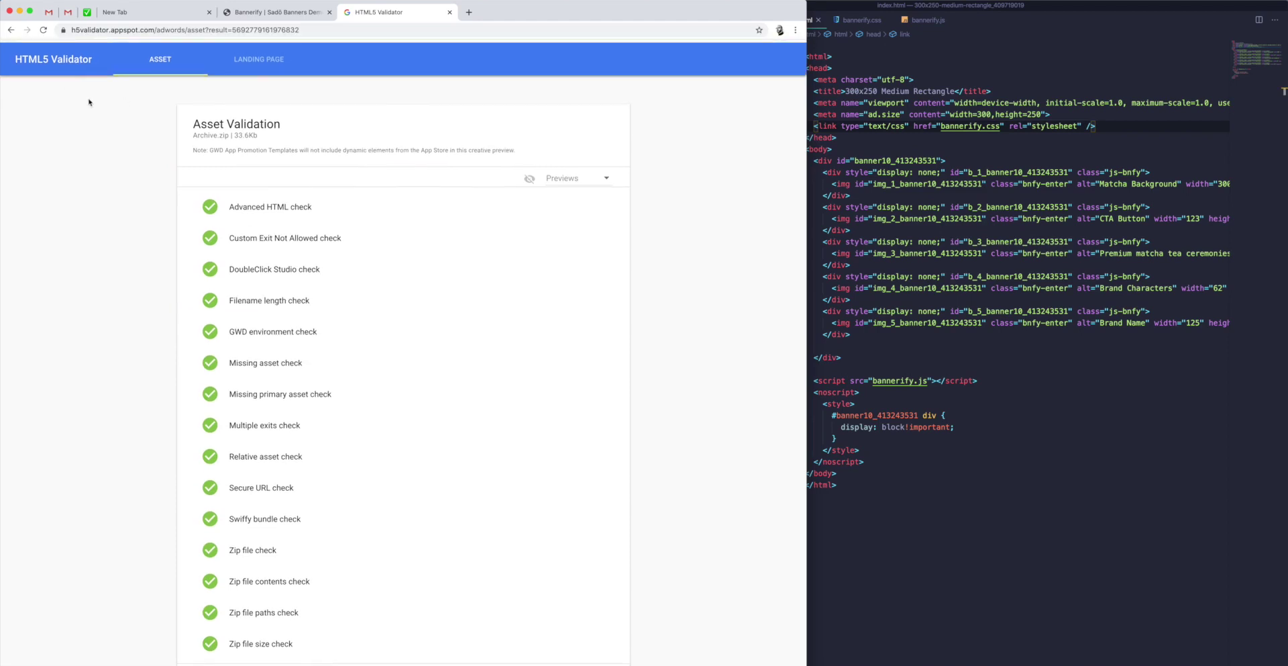
Review the asset validation checks for Archive.zip and show the creative preview for index.html.
{"action": "scroll", "coordinate": [242, 188], "scroll_direction": "down", "scroll_amount": 1}
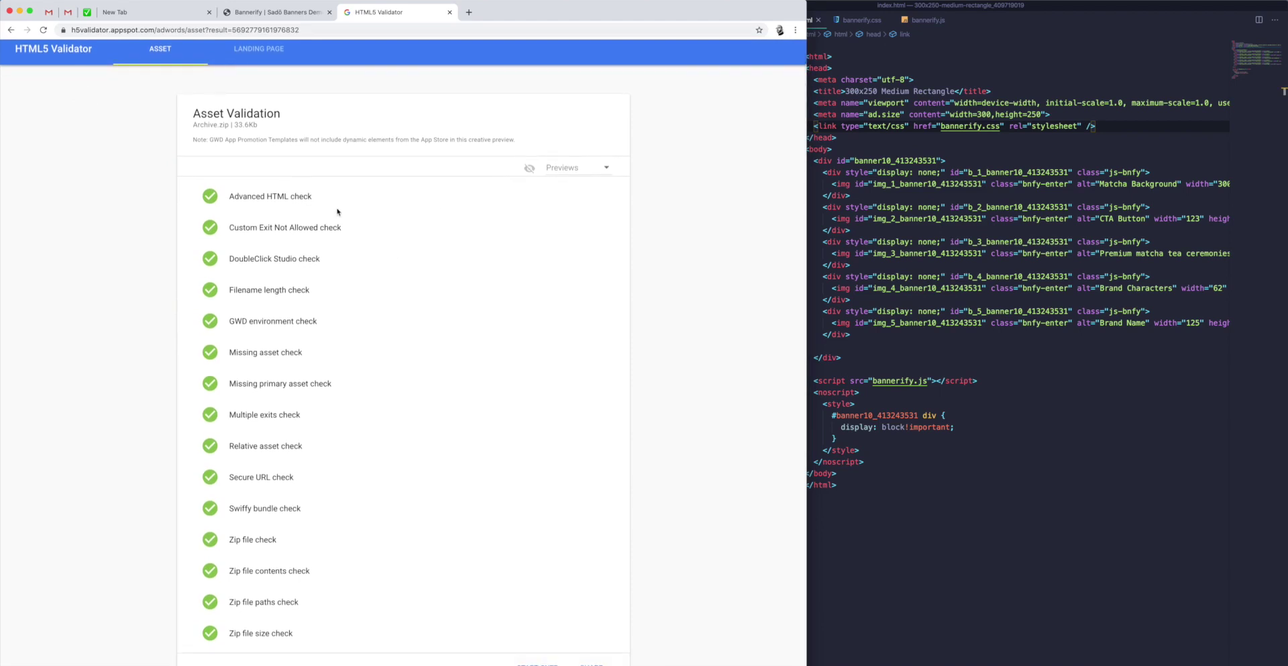
{"action": "mouse_move", "coordinate": [335, 200]}
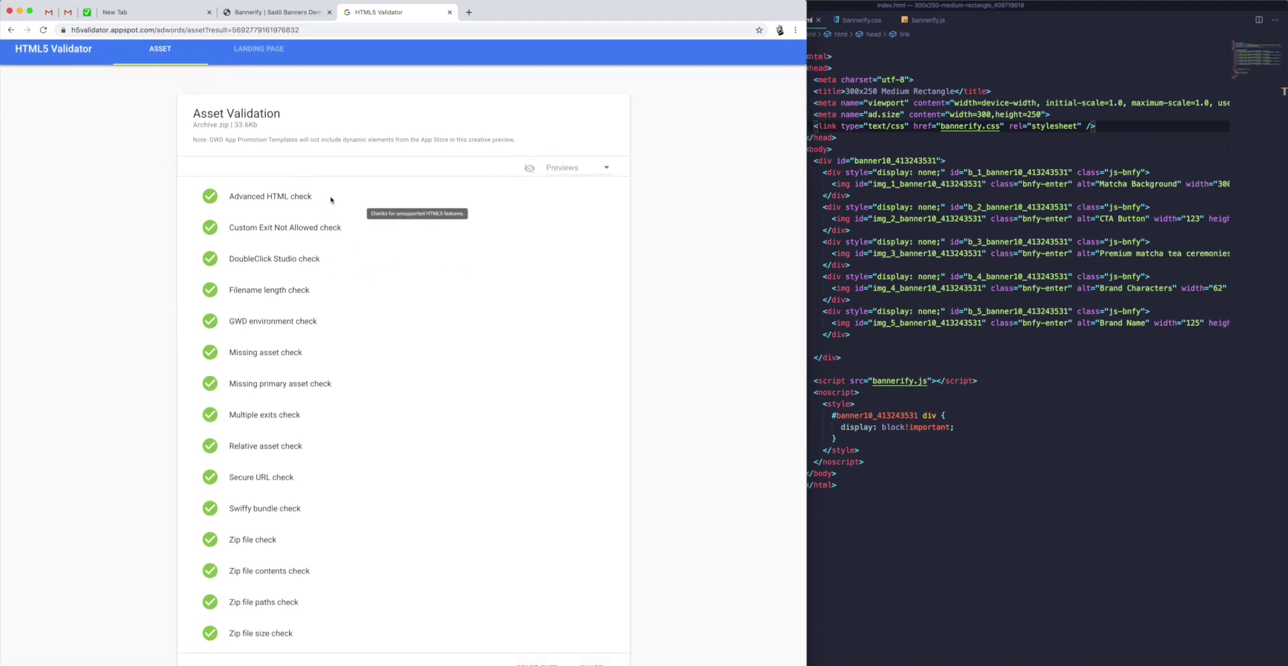
{"action": "mouse_move", "coordinate": [342, 242]}
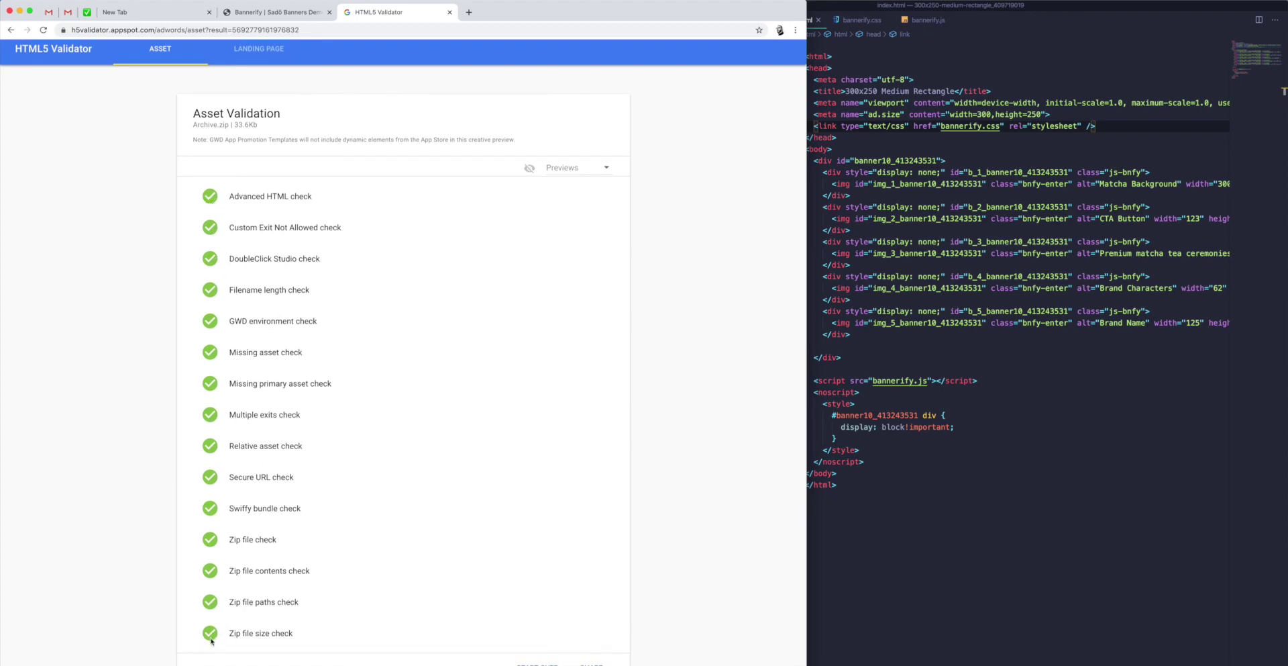
{"action": "scroll", "coordinate": [552, 209], "scroll_direction": "up", "scroll_amount": 2}
{"action": "left_click", "coordinate": [528, 176]}
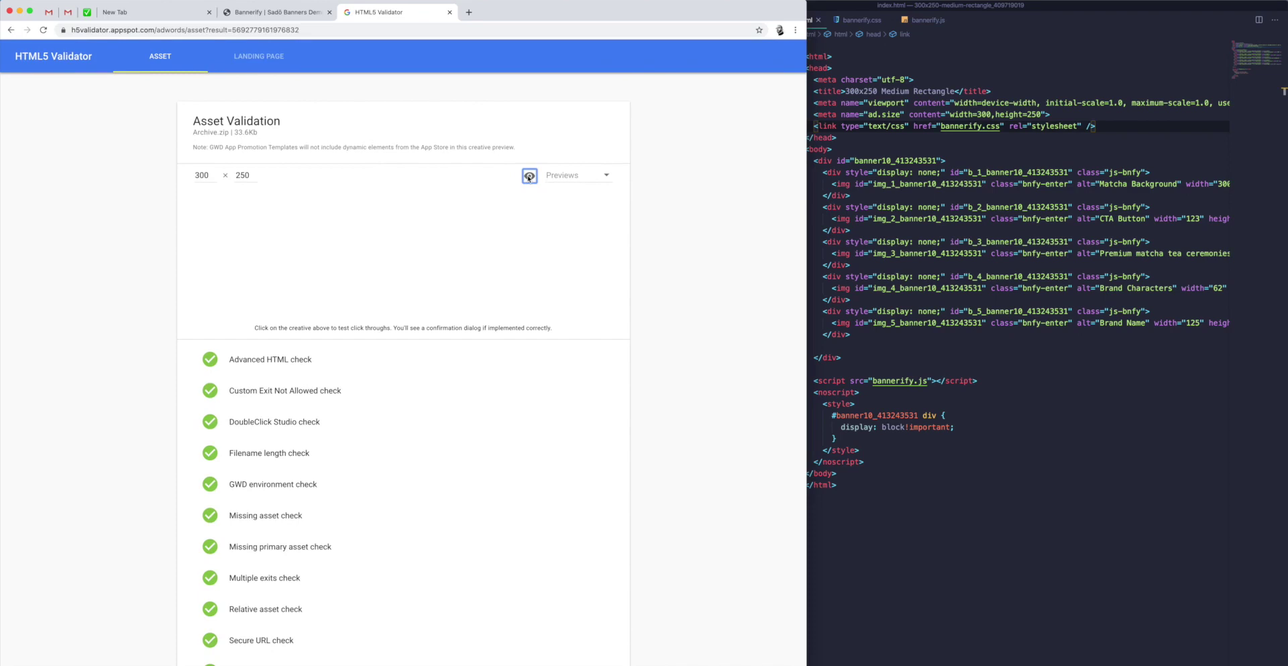
{"action": "left_click", "coordinate": [576, 176]}
{"action": "left_click", "coordinate": [575, 177]}
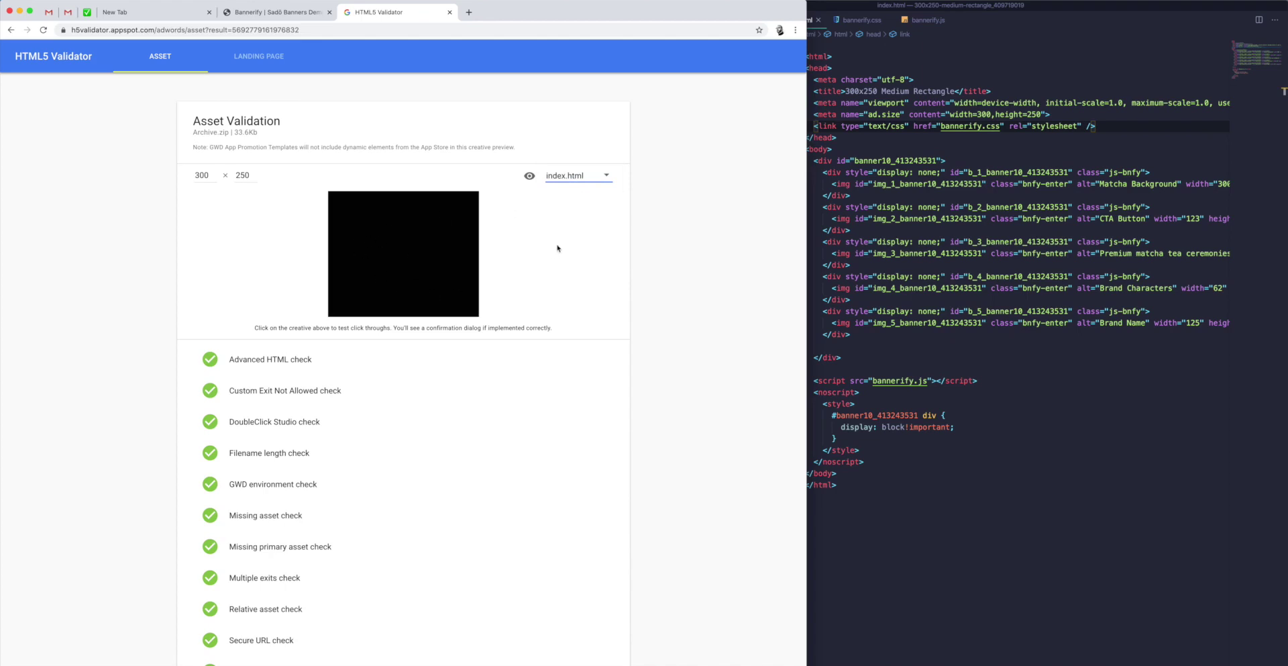
Test the click-through on the creative preview and dismiss the resulting dialog.
{"action": "scroll", "coordinate": [561, 262], "scroll_direction": "down", "scroll_amount": 3}
{"action": "scroll", "coordinate": [561, 261], "scroll_direction": "up", "scroll_amount": 3}
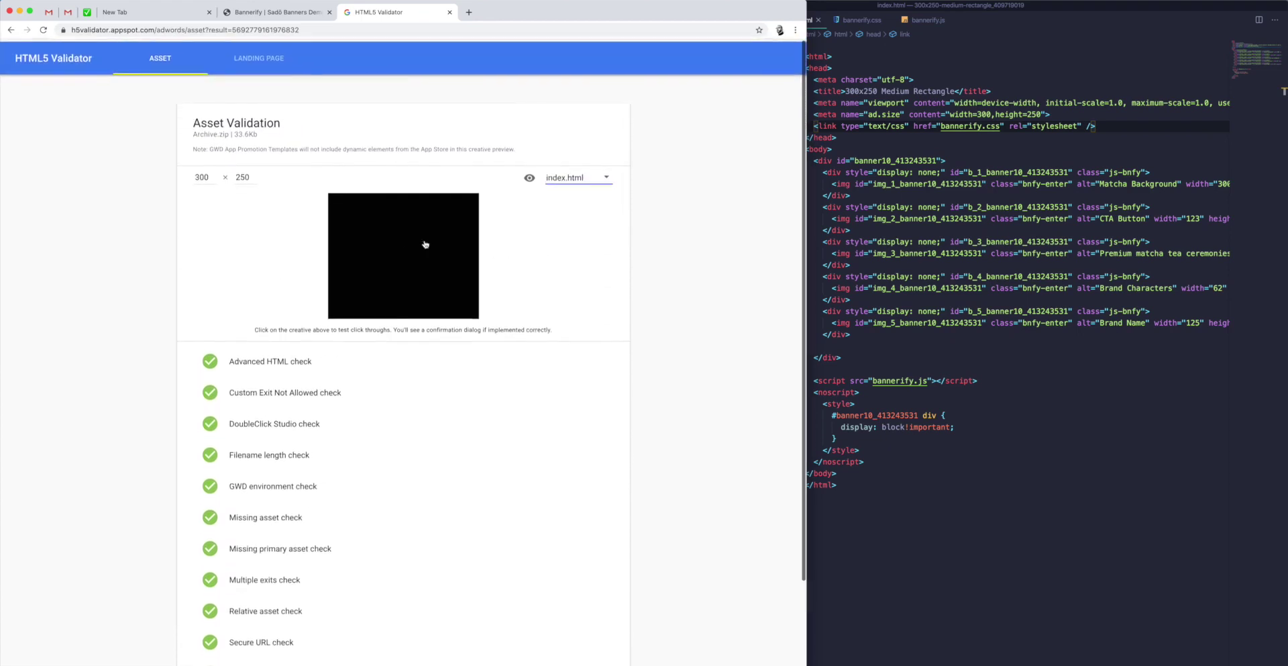
{"action": "left_click", "coordinate": [408, 252]}
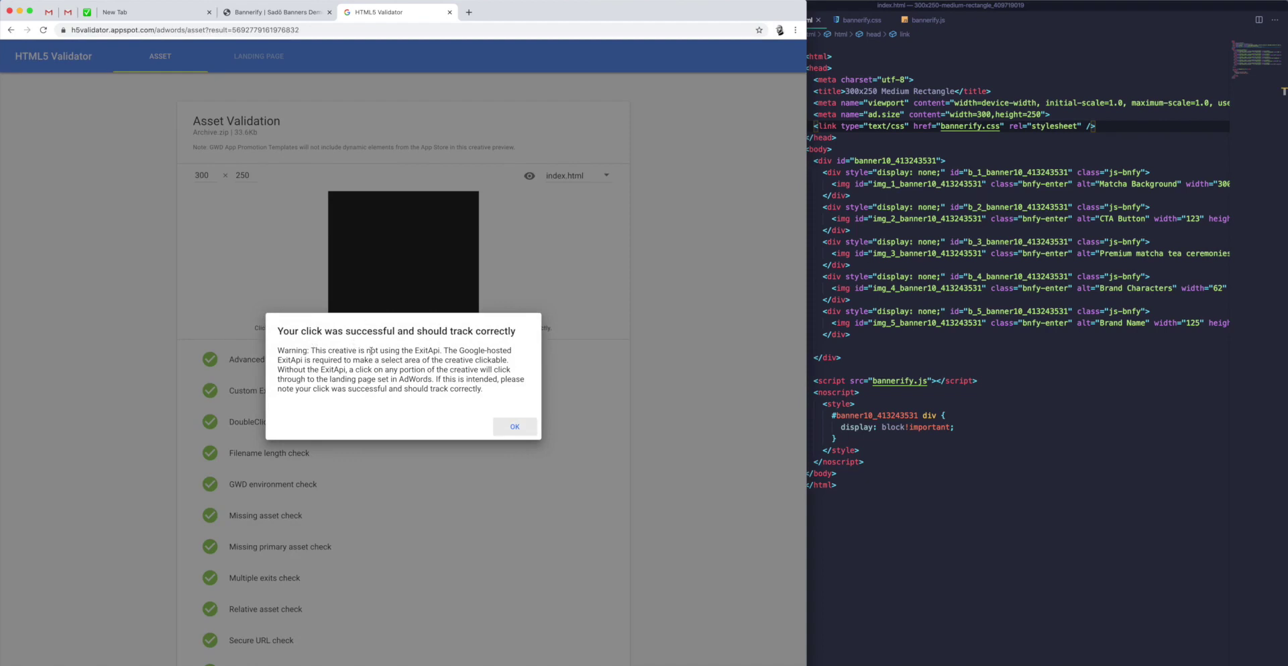
{"action": "left_click", "coordinate": [514, 426]}
{"action": "scroll", "coordinate": [496, 403], "scroll_direction": "down", "scroll_amount": 3}
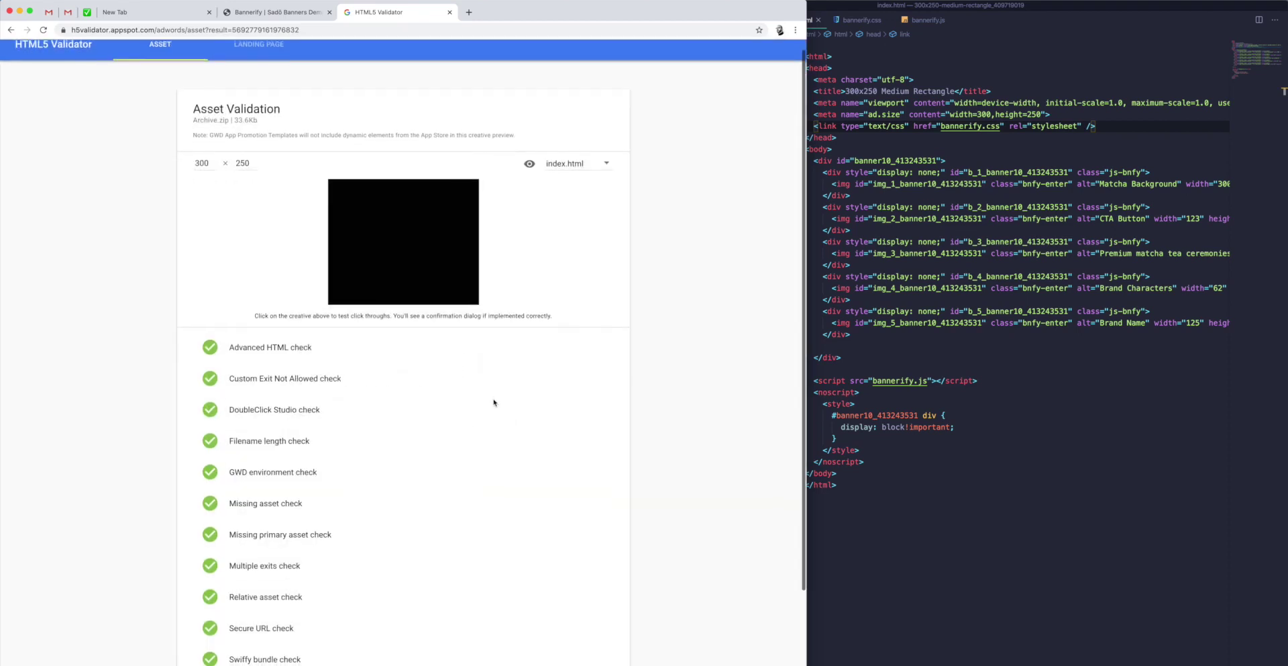
{"action": "scroll", "coordinate": [495, 403], "scroll_direction": "up", "scroll_amount": 5}
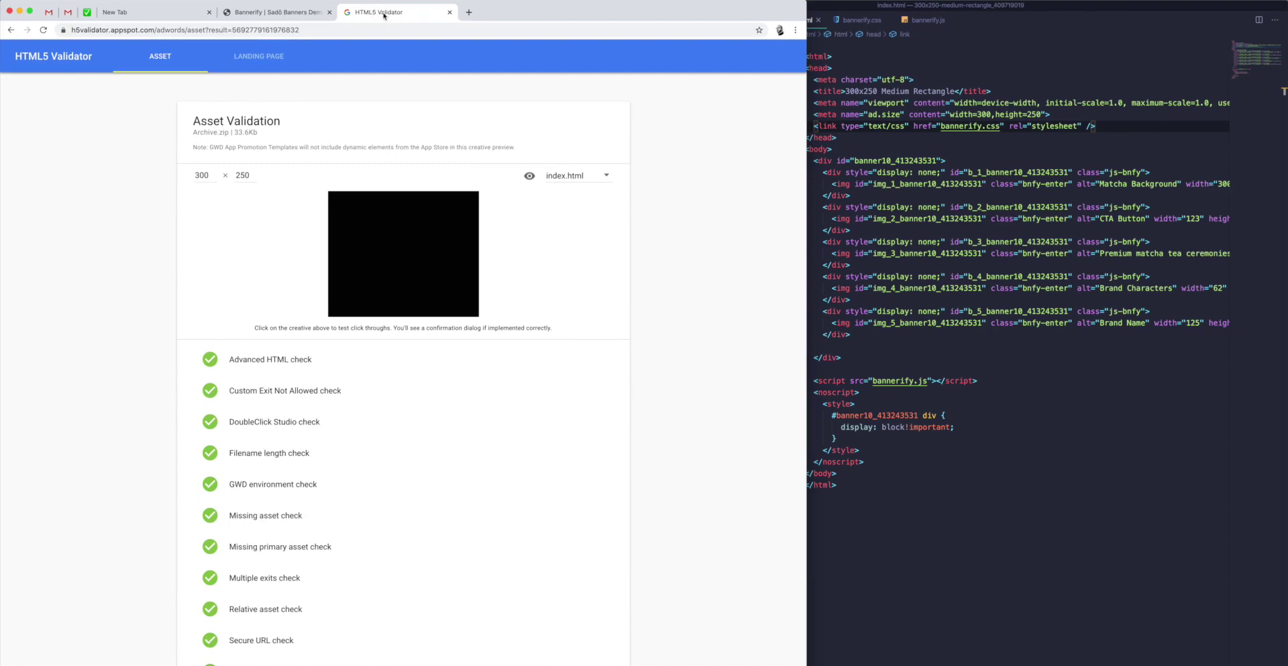
View the exported Sadō banners' preview page, then return to the HTML5 Validator and recheck the list of checks.
{"action": "left_click", "coordinate": [267, 13]}
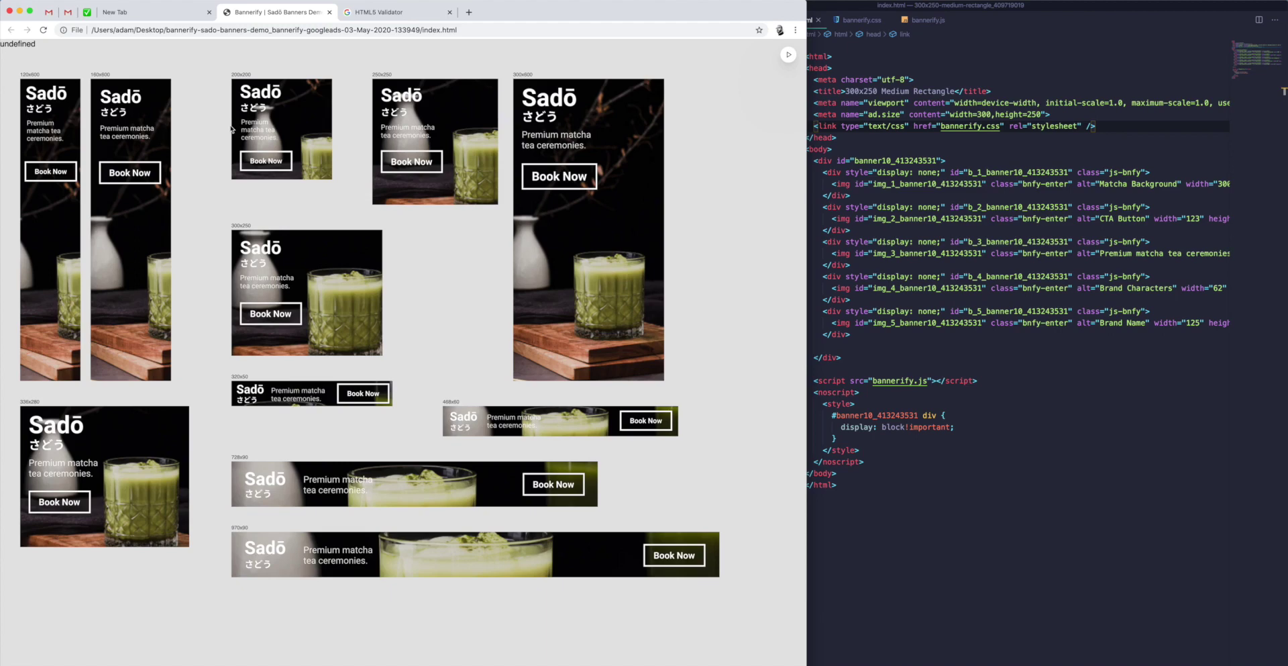
{"action": "left_click", "coordinate": [371, 12]}
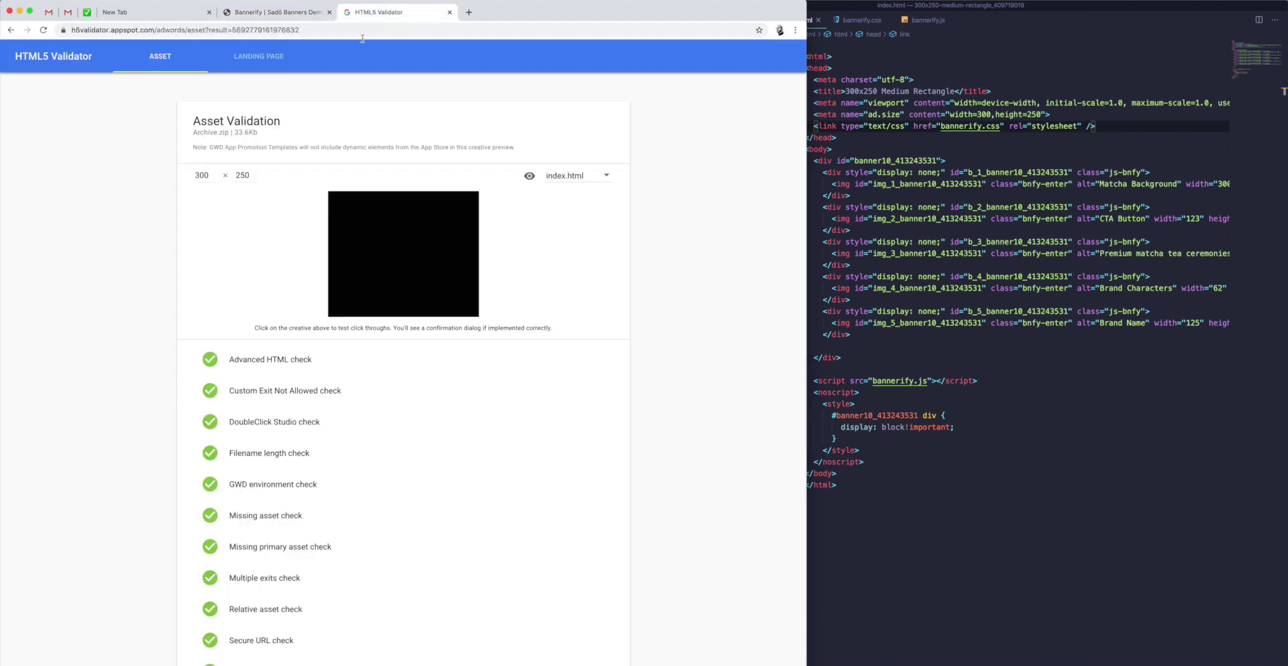
{"action": "scroll", "coordinate": [503, 286], "scroll_direction": "down", "scroll_amount": 5}
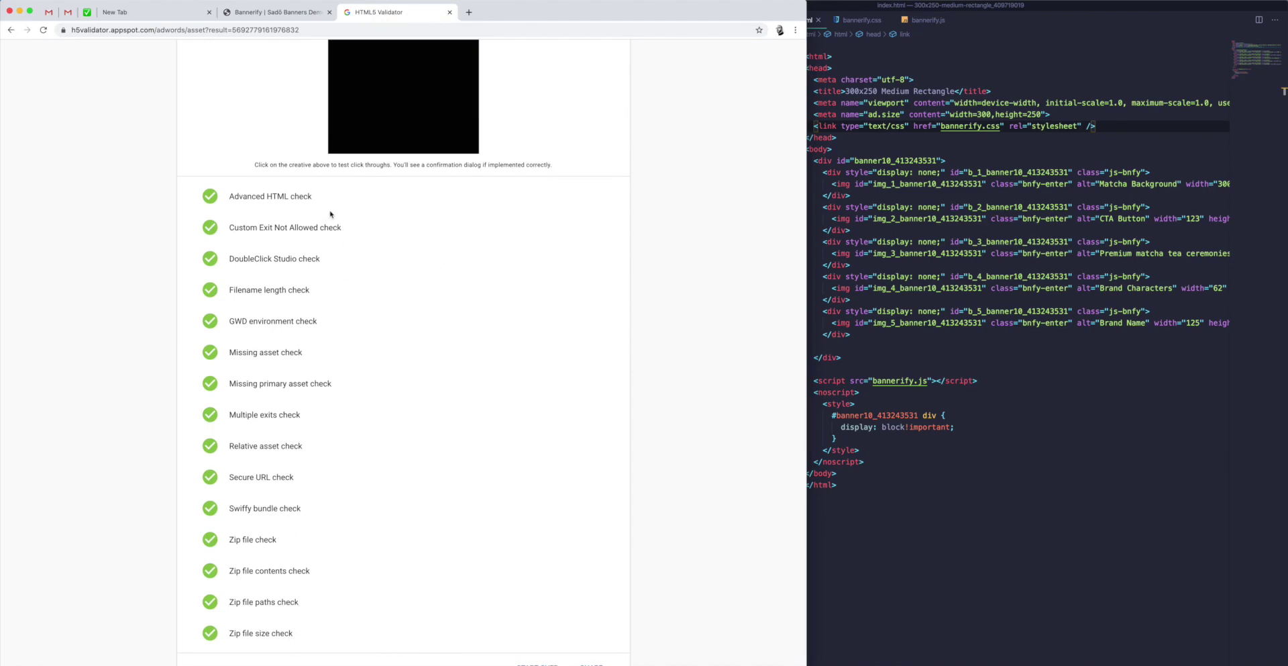
{"action": "scroll", "coordinate": [257, 150], "scroll_direction": "up", "scroll_amount": 5}
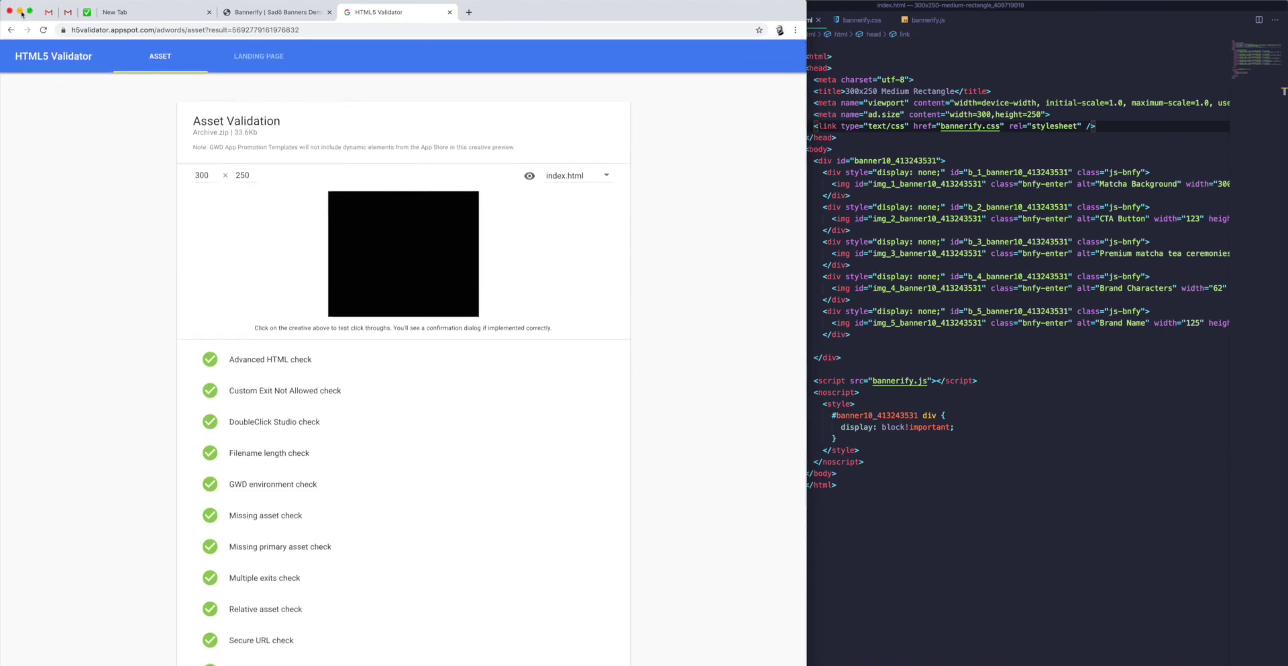
Clear away the browser and other windows to return to Figma, and reposition the Bannerify HTML Exporter dialog near the canvas center.
{"action": "key", "text": "super+h"}
{"action": "left_click", "coordinate": [219, 347]}
{"action": "left_click", "coordinate": [220, 347]}
{"action": "left_click", "coordinate": [216, 335]}
{"action": "left_click", "coordinate": [386, 337]}
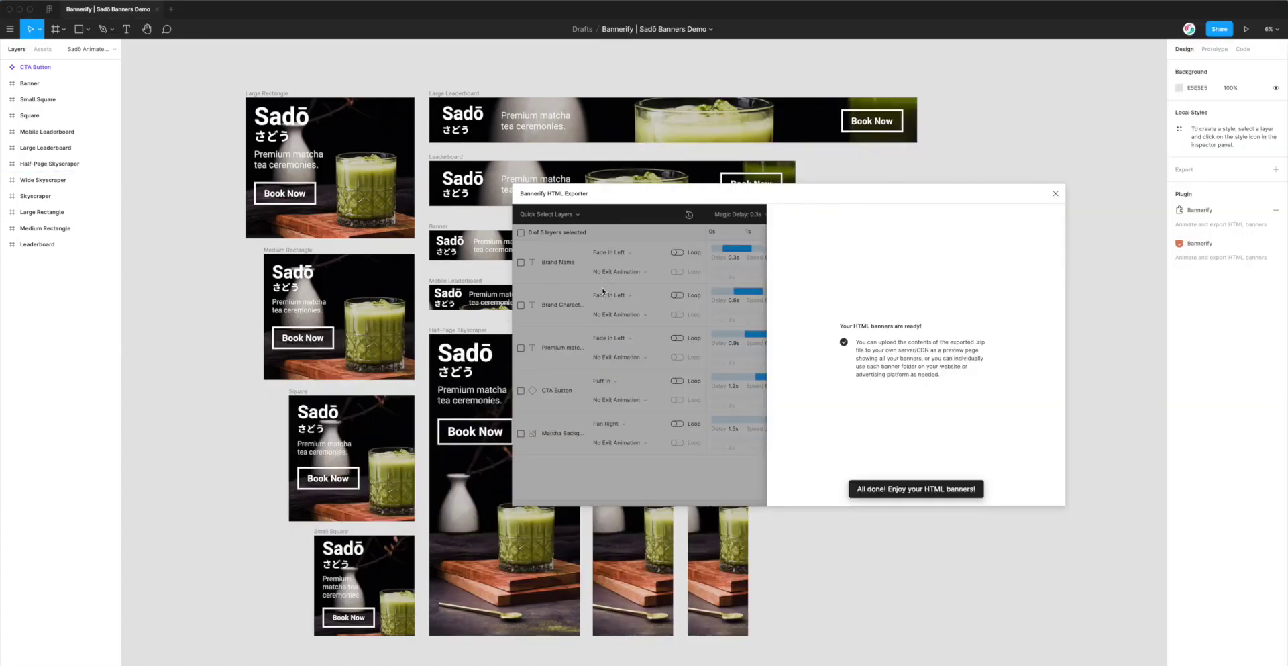
{"action": "left_click_drag", "start_coordinate": [683, 204], "coordinate": [603, 191]}
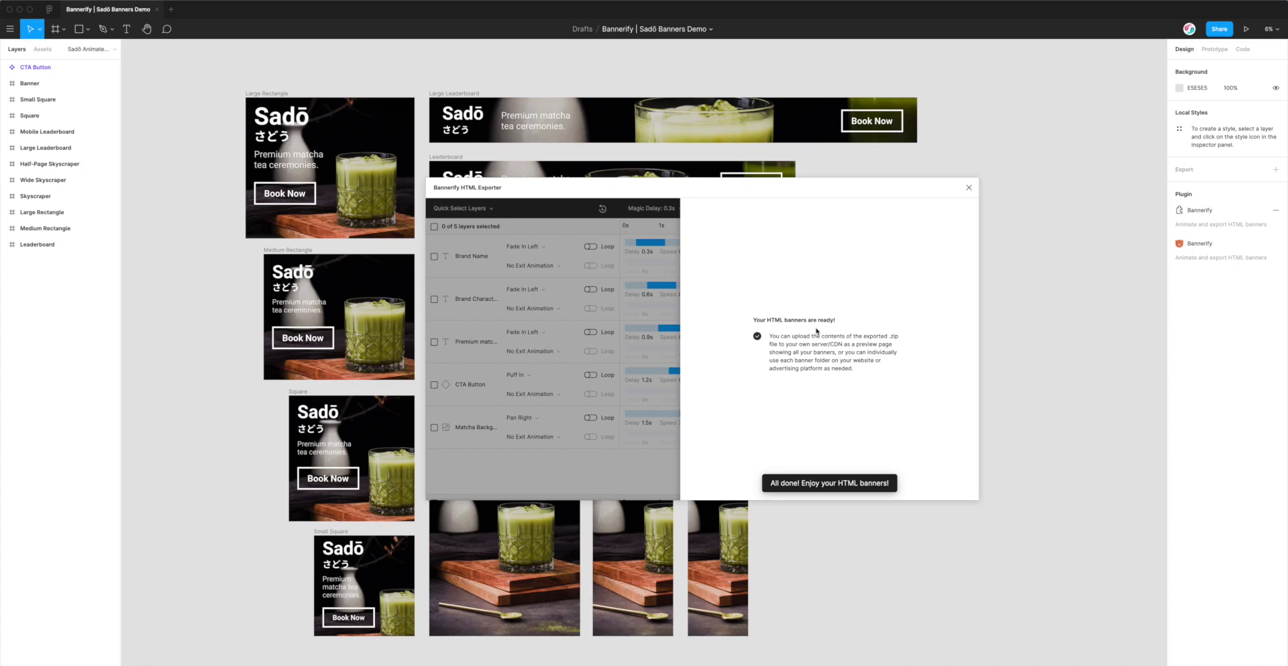
{"action": "left_click_drag", "start_coordinate": [823, 188], "coordinate": [835, 198]}
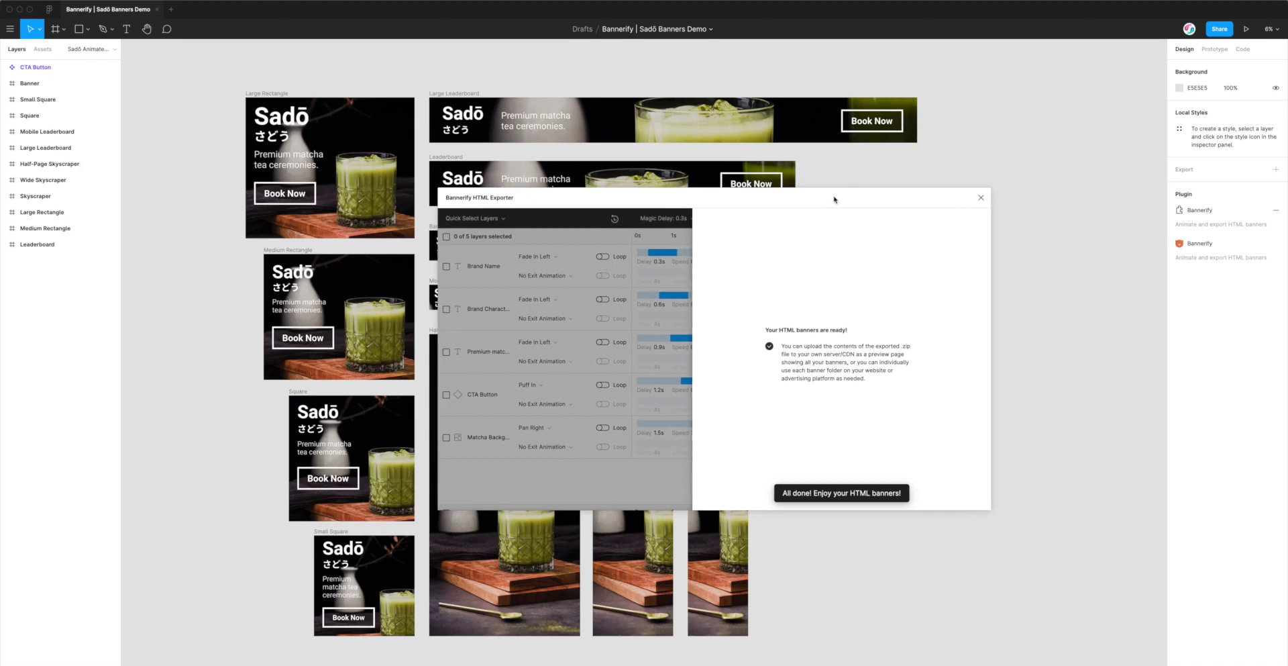